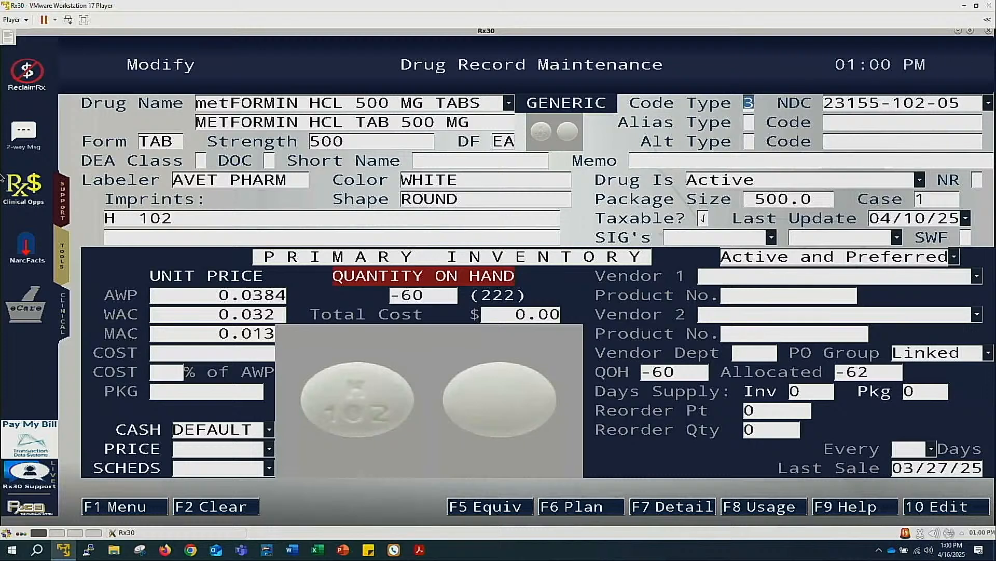
Step: Examine the quantity-on-hand and reorder fields of the 500-count metformin HCL 500 mg record
{"action": "key", "text": "Up"}
{"action": "key", "text": "Up"}
{"action": "key", "text": "Up"}
{"action": "key", "text": "Up"}
{"action": "key", "text": "Up"}
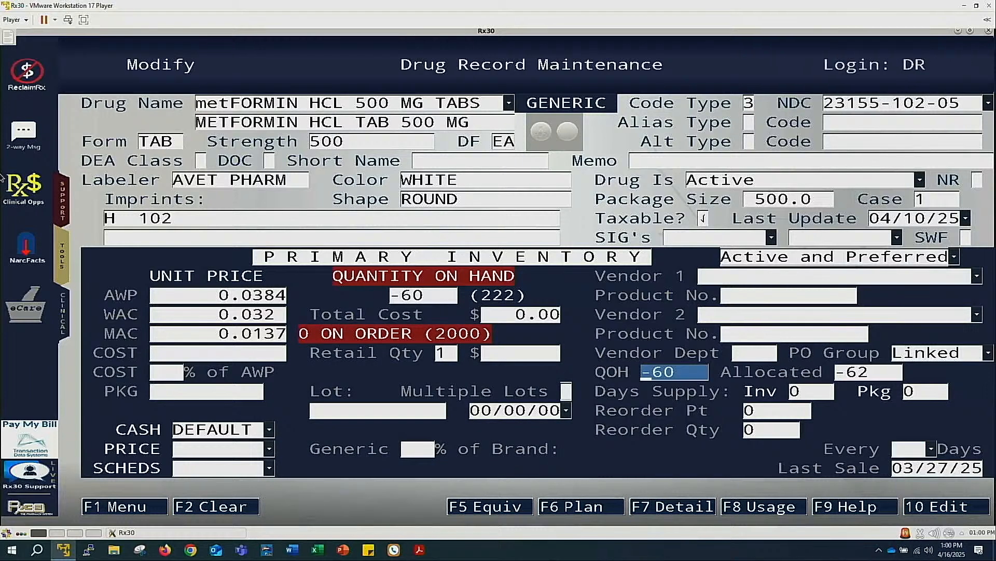
{"action": "key", "text": "Down"}
{"action": "key", "text": "Down"}
{"action": "key", "text": "Down"}
{"action": "key", "text": "Down"}
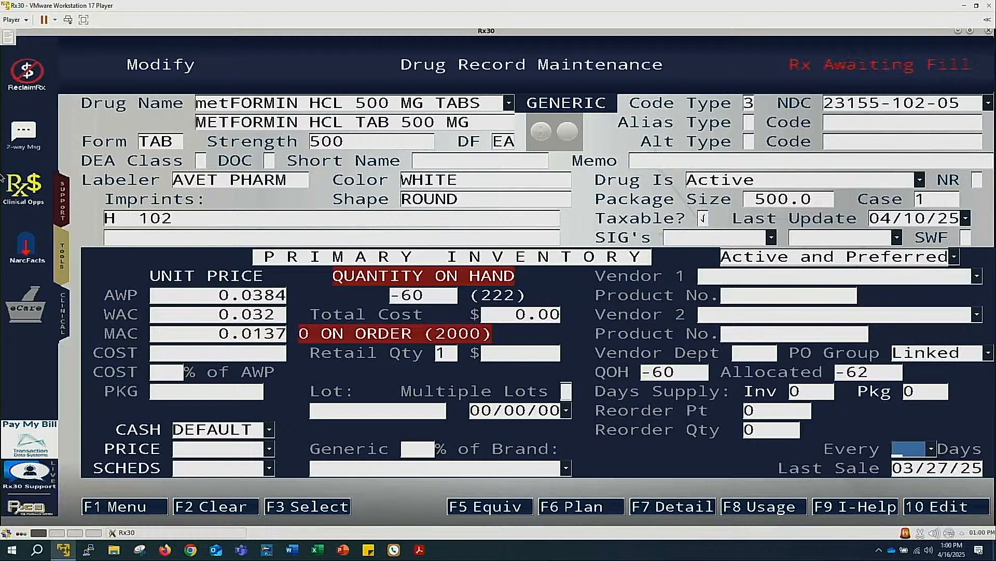
{"action": "key", "text": "F5"}
{"action": "key", "text": "Down"}
{"action": "key", "text": "Down"}
{"action": "key", "text": "Return"}
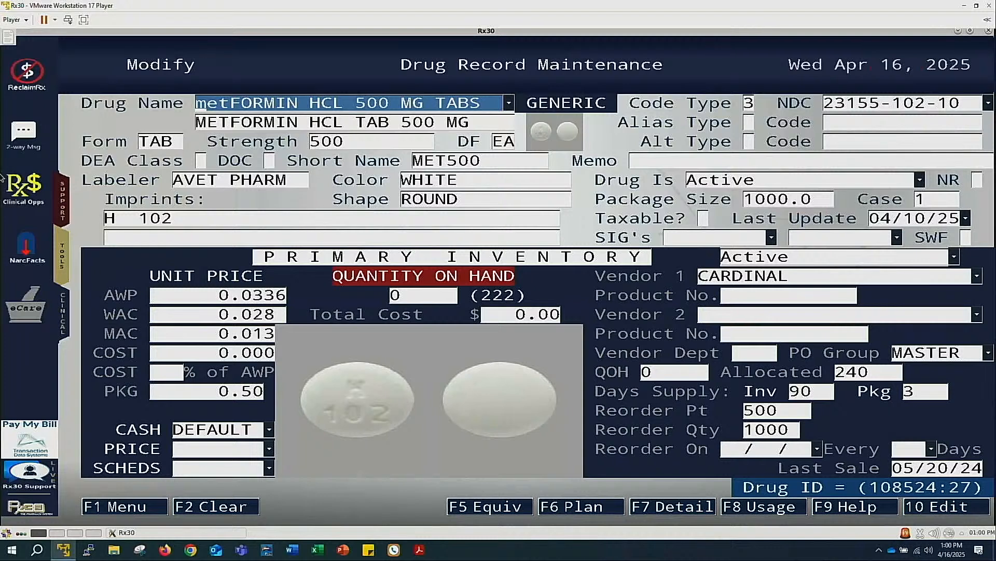
Step: Review the reorder point, reorder quantity and reorder date fields of the 1000-count metformin record
{"action": "key", "text": "Up"}
{"action": "key", "text": "Up"}
{"action": "key", "text": "Up"}
{"action": "key", "text": "Up"}
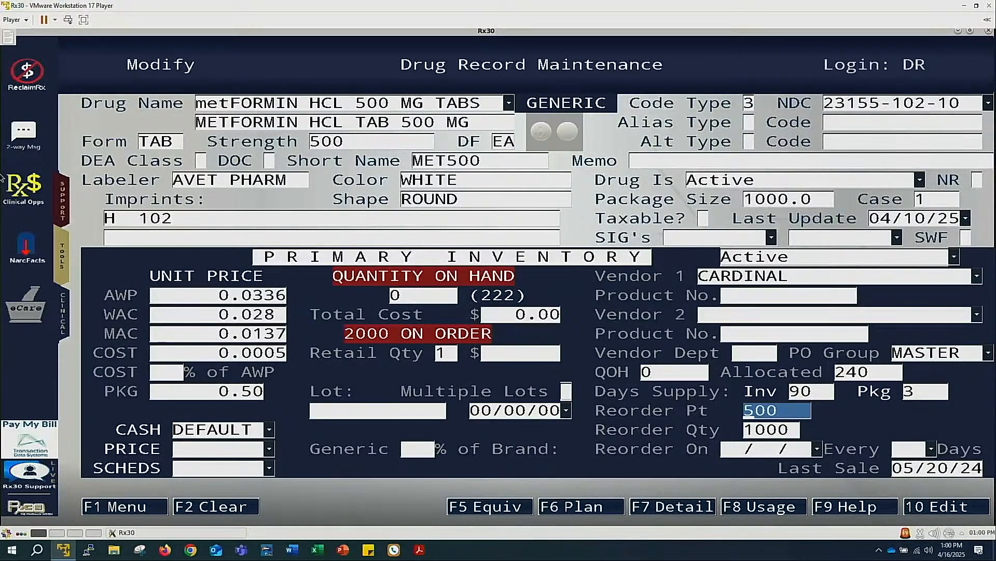
{"action": "key", "text": "Return"}
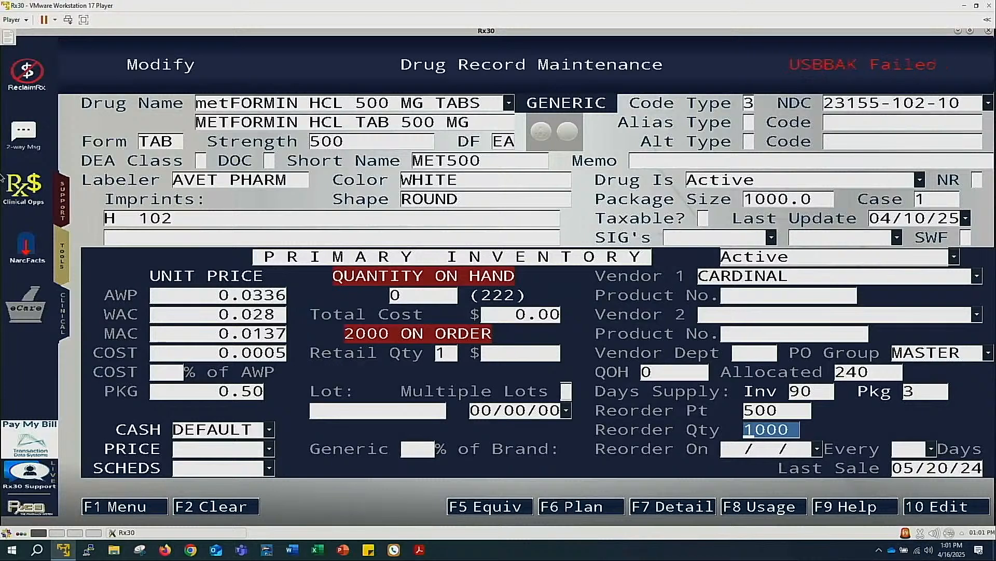
{"action": "key", "text": "Return"}
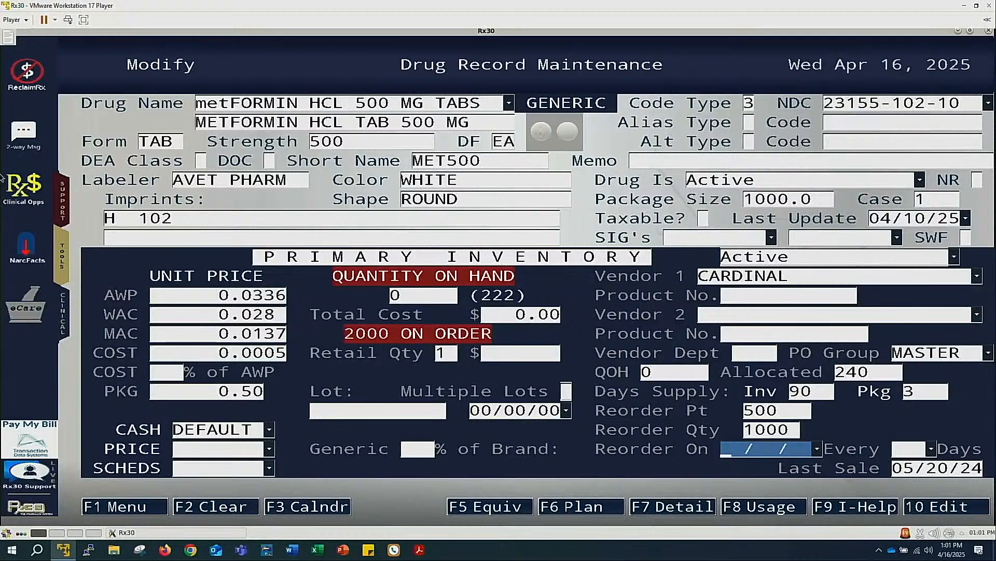
Step: Set the metformin record's quantity on hand to 30 and save the change
{"action": "left_click", "coordinate": [416, 297]}
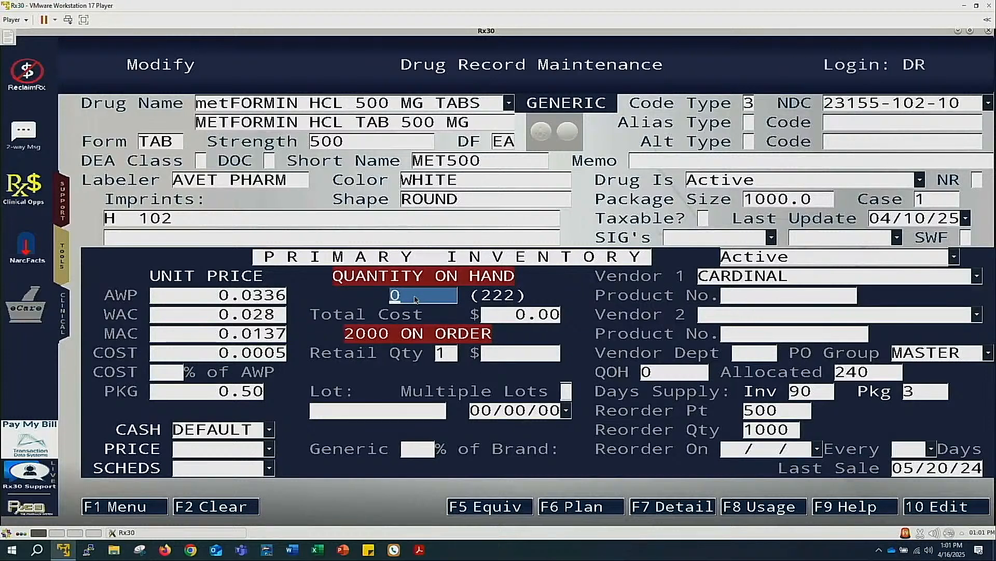
{"action": "type", "text": "30"}
{"action": "key", "text": "Return"}
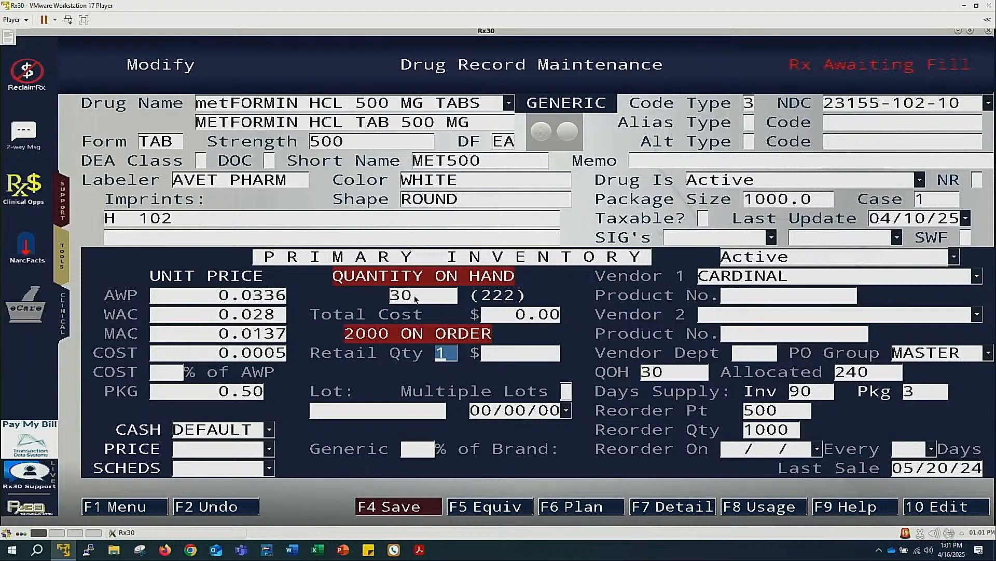
{"action": "key", "text": "F1"}
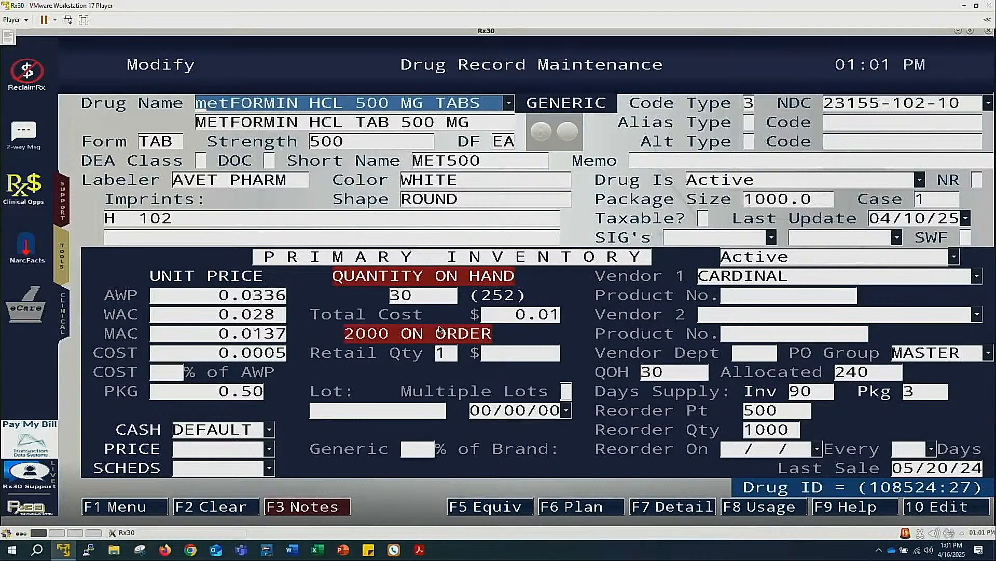
Step: Check the on-hand quantities of the equivalent metformin products and return to the drug record
{"action": "key", "text": "F5"}
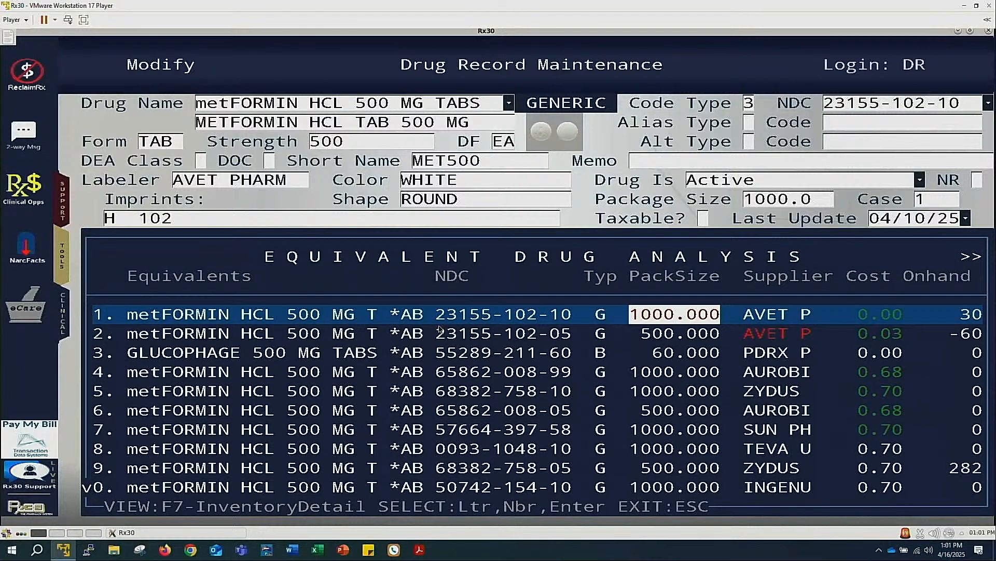
{"action": "scroll", "coordinate": [865, 493], "scroll_direction": "down", "scroll_amount": 5}
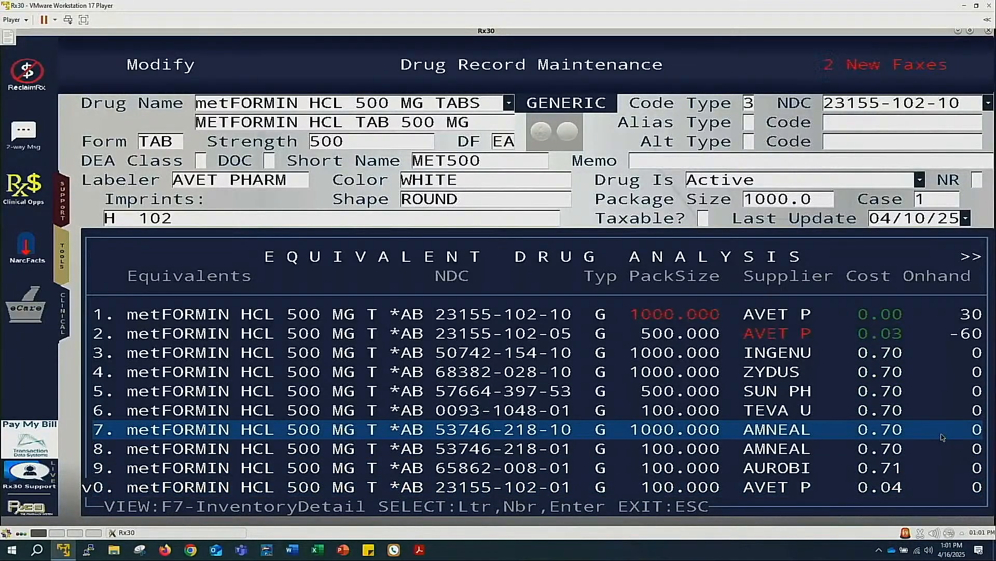
{"action": "key", "text": "Escape"}
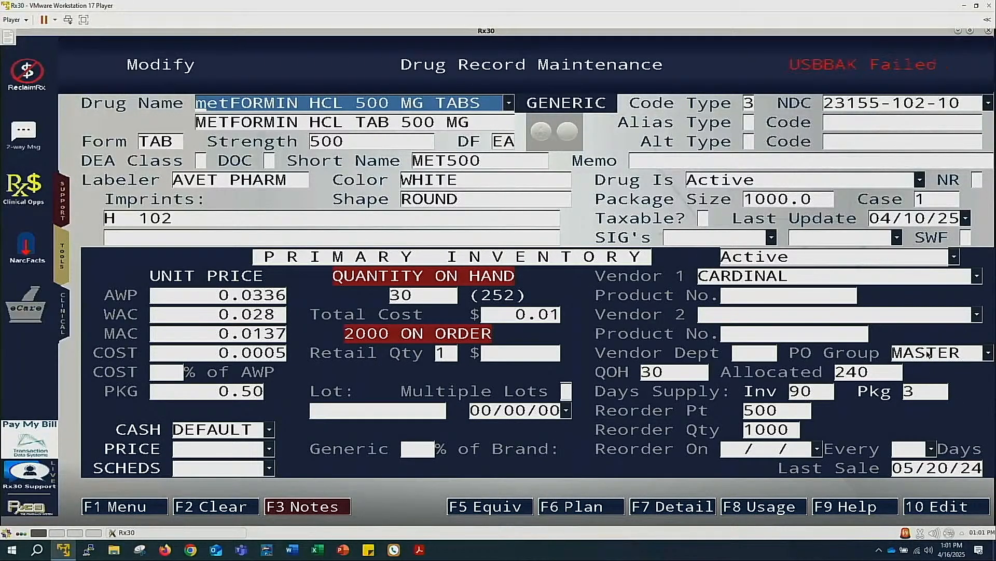
Step: Choose MASTER as the record's PO group and save the drug record
{"action": "left_click", "coordinate": [928, 354]}
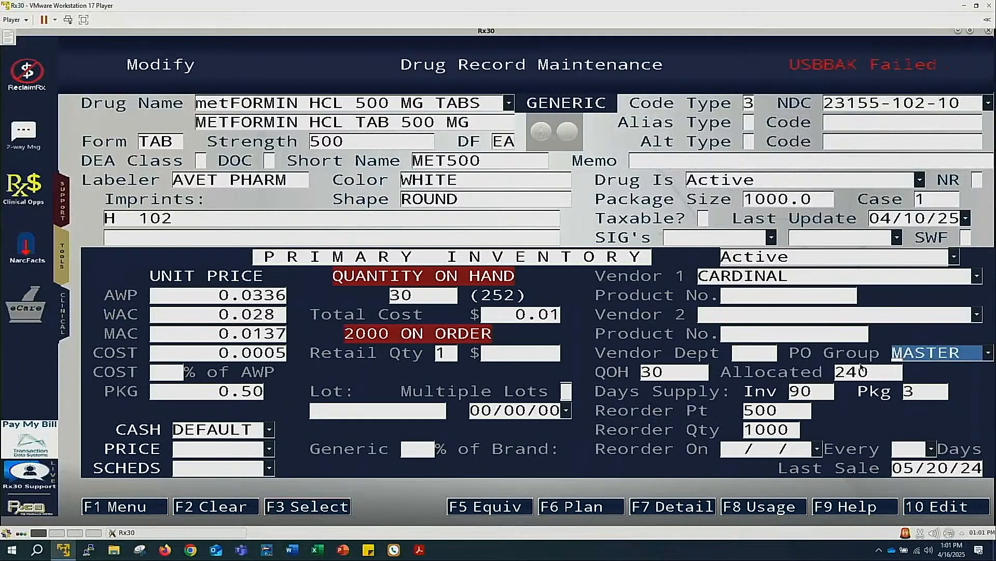
{"action": "left_click", "coordinate": [988, 353]}
{"action": "left_click", "coordinate": [550, 434]}
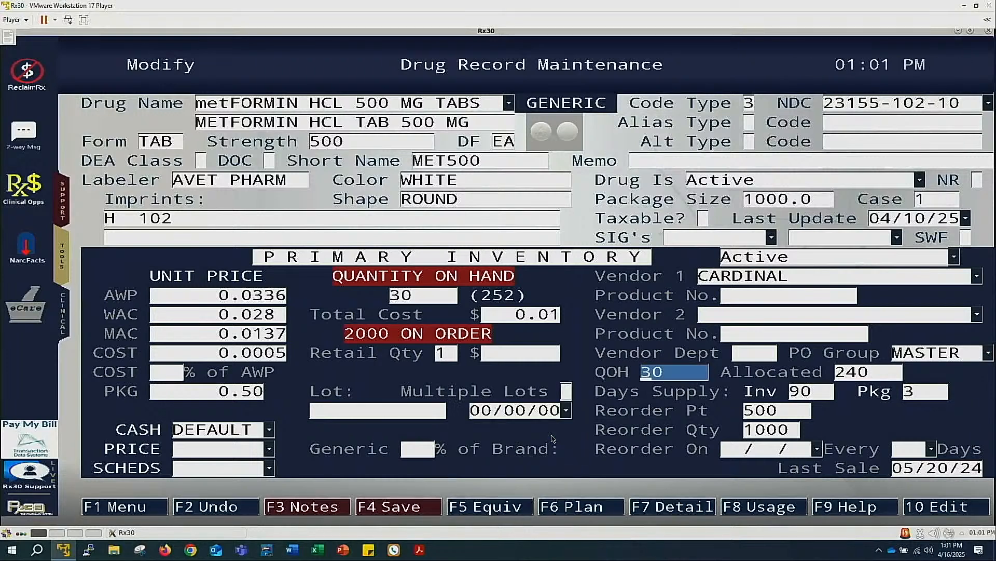
{"action": "left_click", "coordinate": [370, 501]}
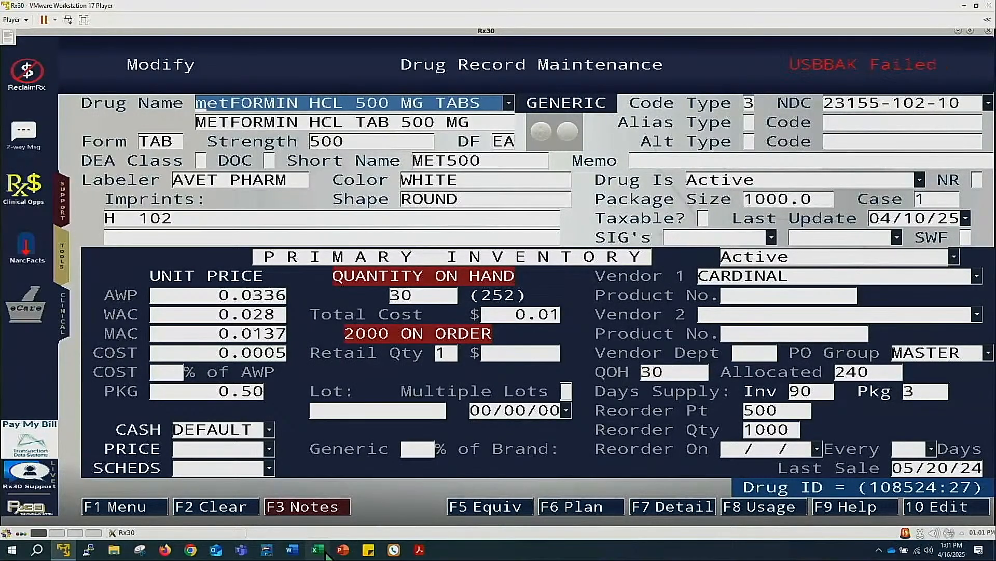
Step: Review the inventory and package days supply fields of the metformin record
{"action": "left_click", "coordinate": [810, 398]}
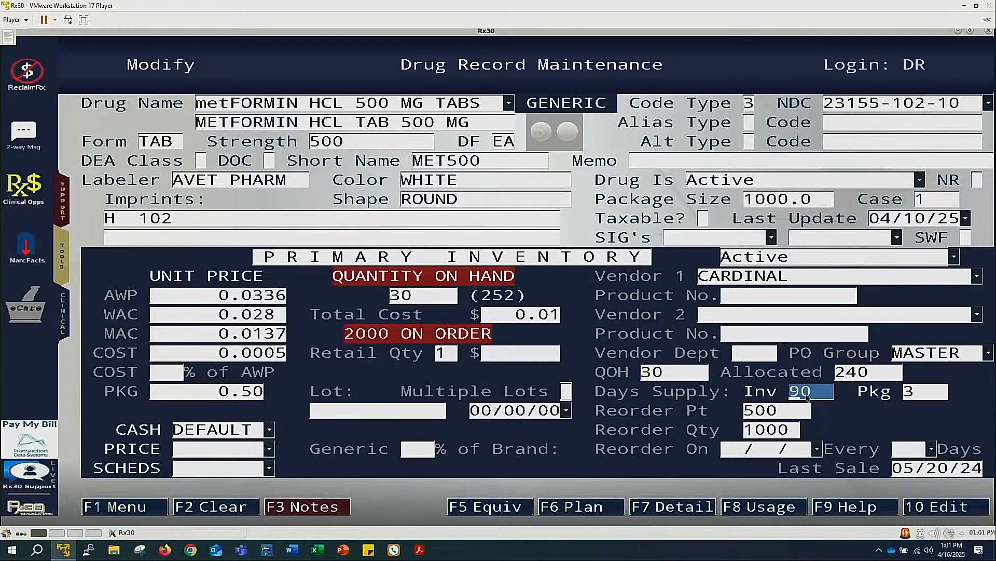
{"action": "key", "text": "Return"}
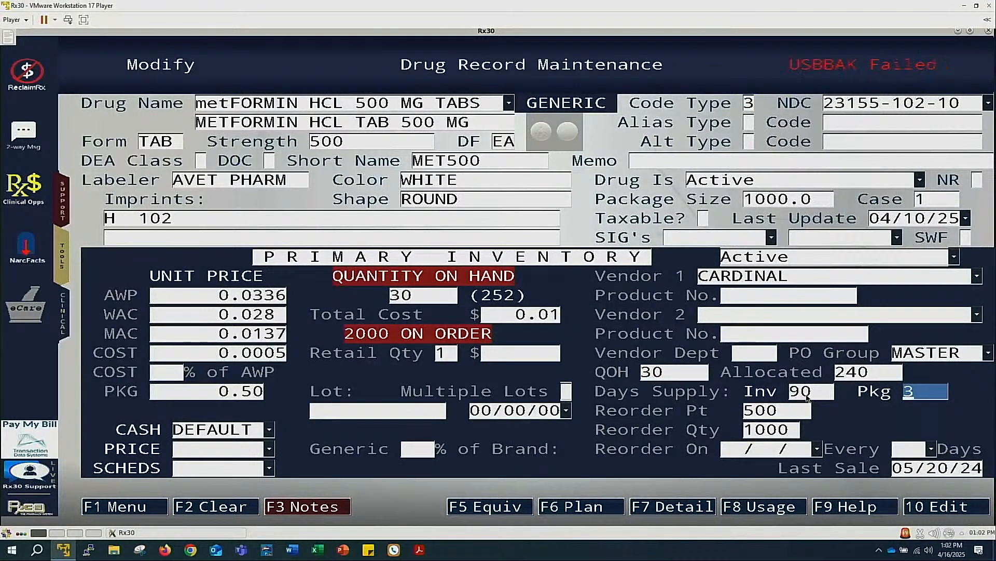
{"action": "key", "text": "Return"}
Step: View the metformin record's Inventory Assessment within its drug information and return to the record
{"action": "key", "text": "F7"}
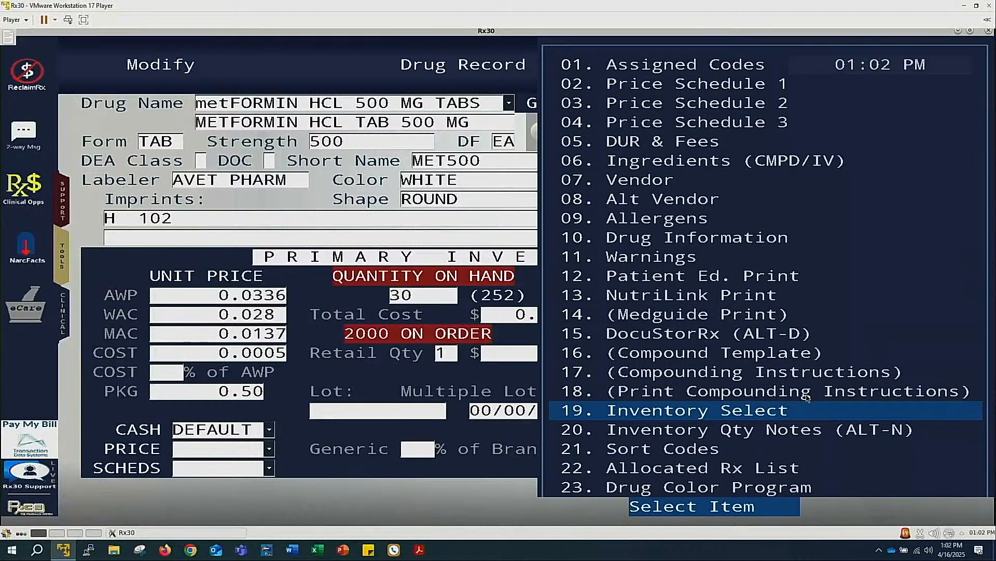
{"action": "key", "text": "1"}
{"action": "key", "text": "0"}
{"action": "key", "text": "Up"}
{"action": "key", "text": "Up"}
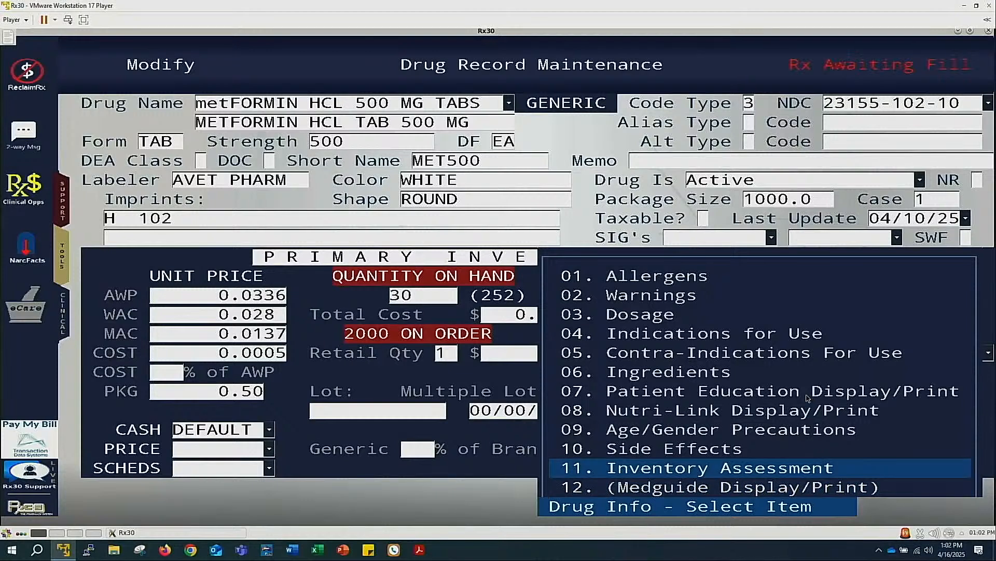
{"action": "key", "text": "Return"}
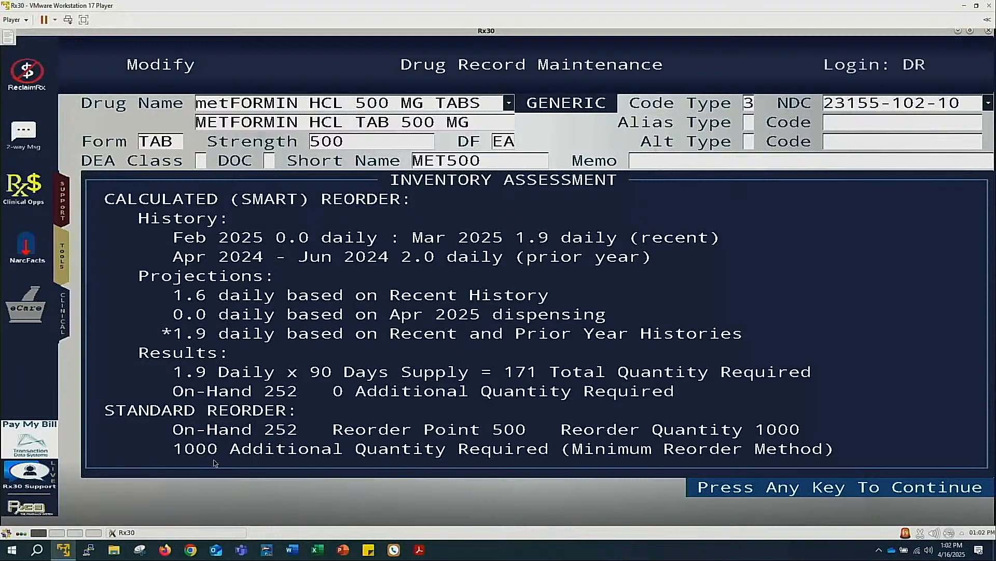
{"action": "key", "text": "Return"}
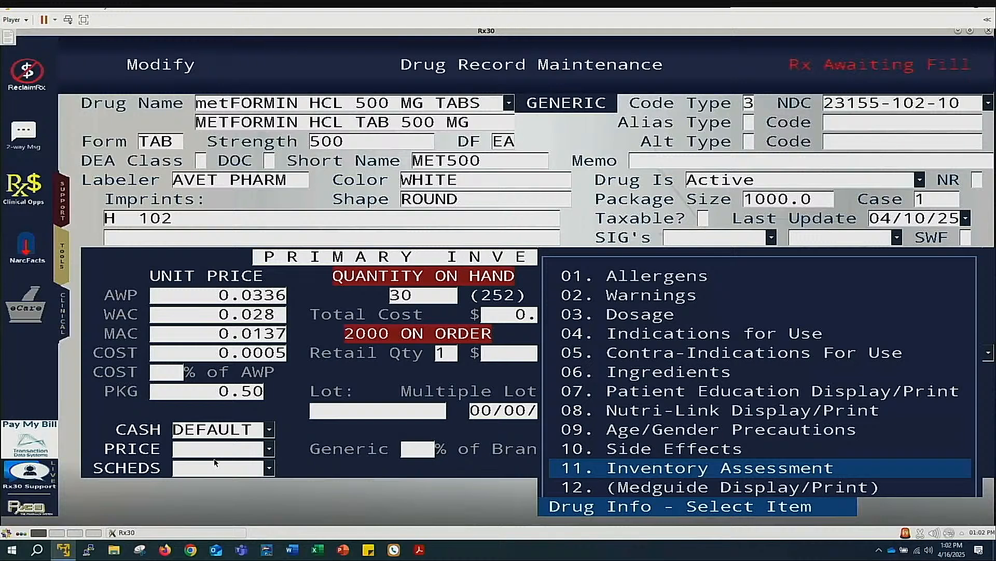
{"action": "key", "text": "Escape"}
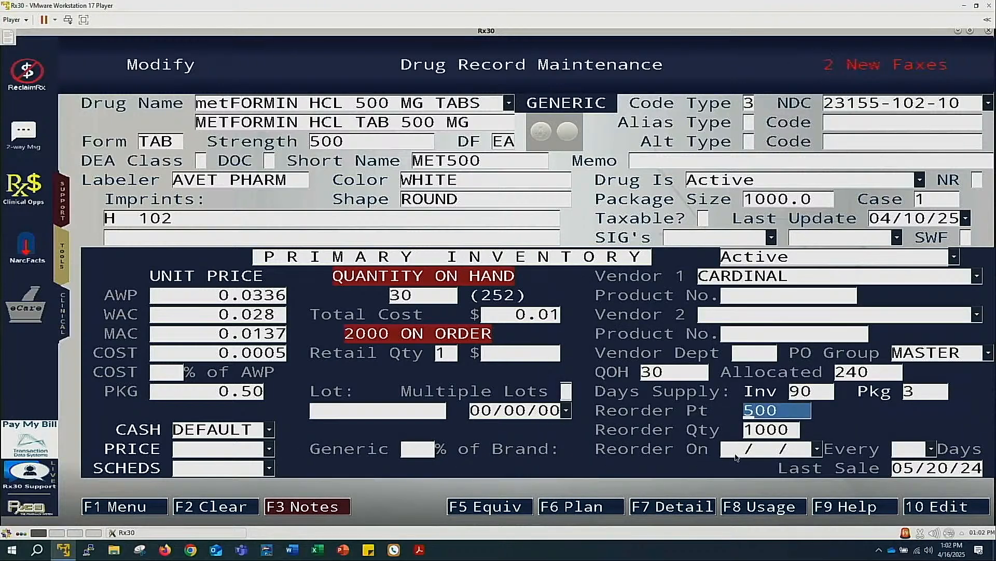
Step: Set the reorder date to 05/15/25, repeating every 30 days, and save the drug record
{"action": "left_click", "coordinate": [738, 445]}
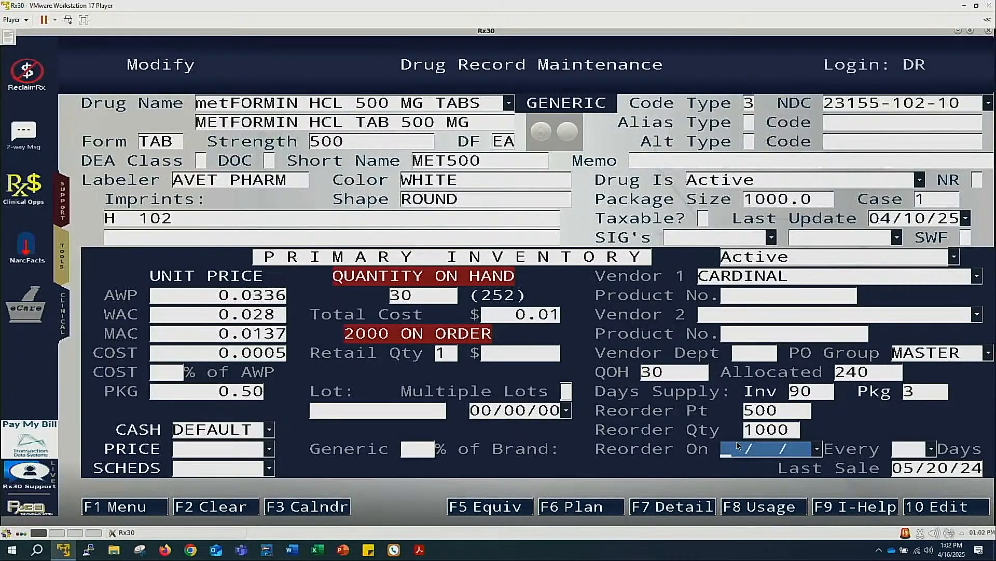
{"action": "type", "text": "0515"}
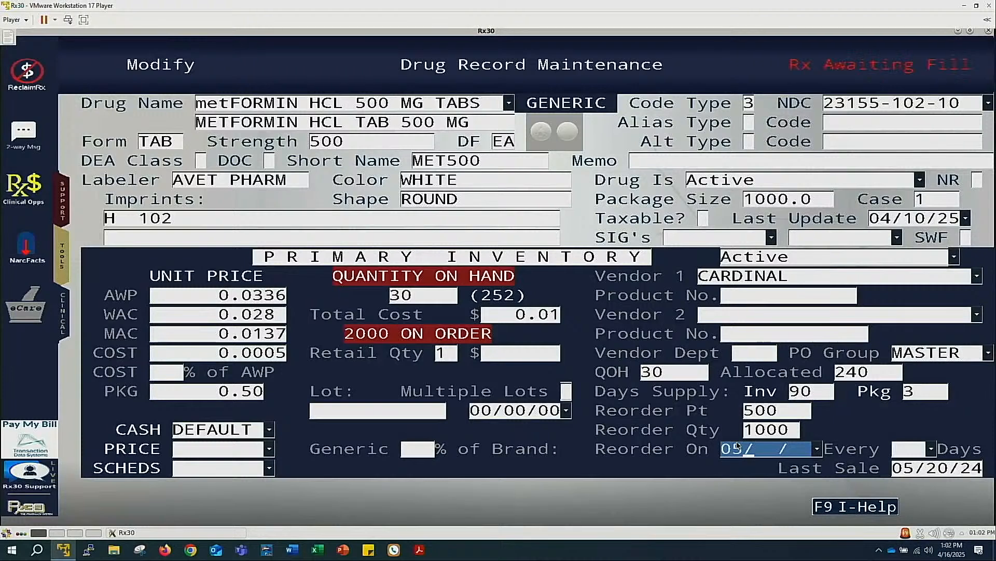
{"action": "type", "text": "25"}
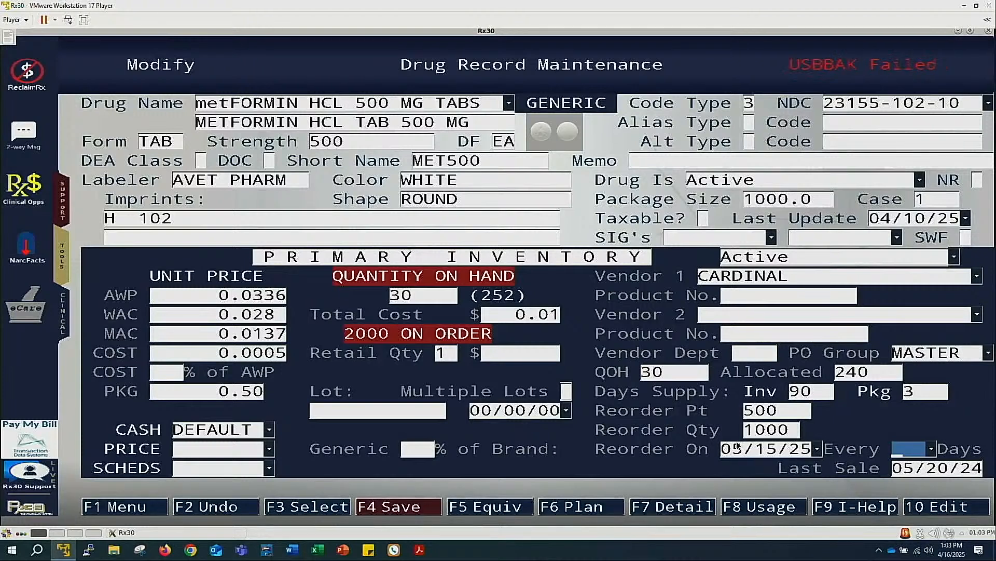
{"action": "type", "text": "30"}
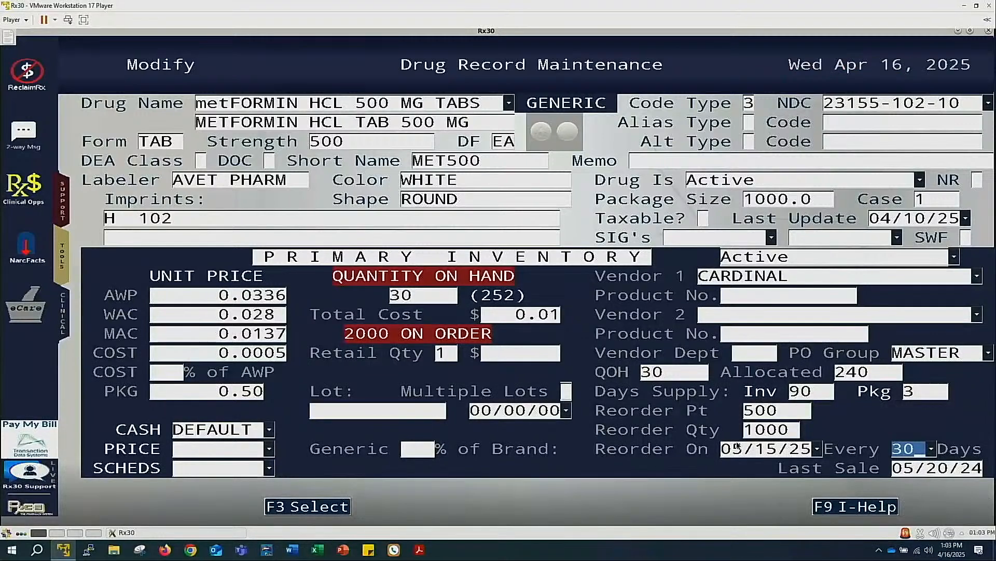
{"action": "key", "text": "Return"}
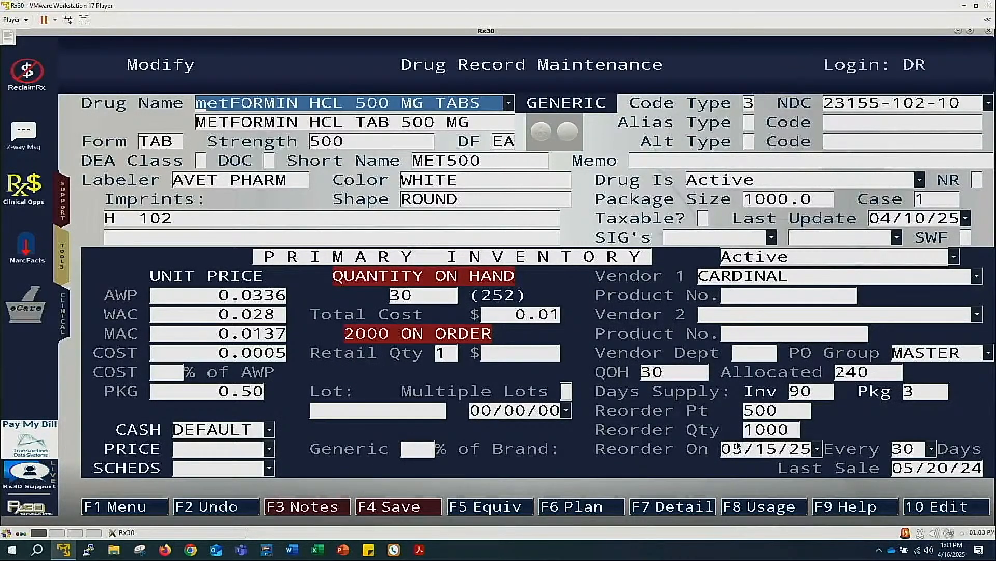
{"action": "key", "text": "F4"}
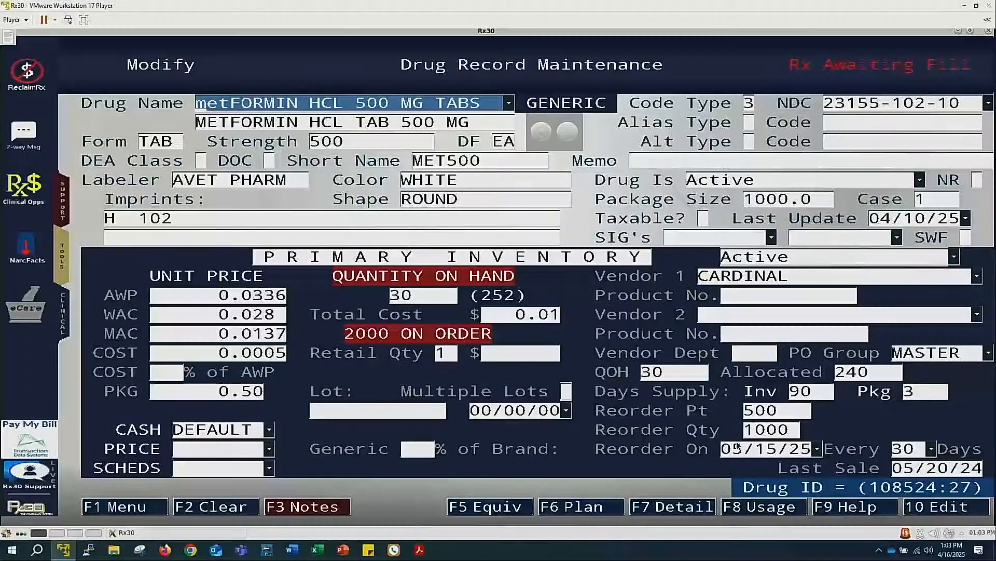
Step: View the Allocated Rx List for the metformin record and return to the record
{"action": "key", "text": "F10"}
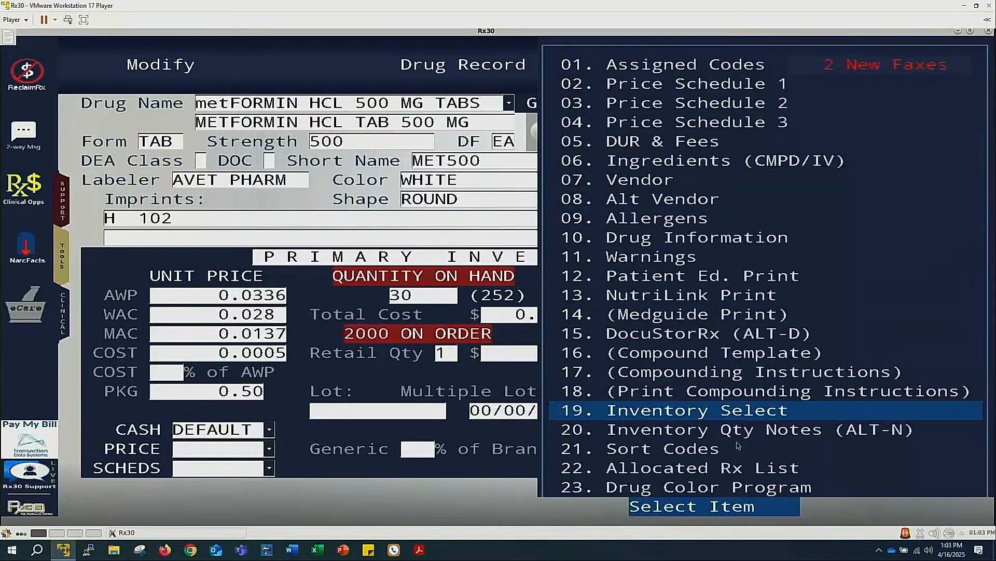
{"action": "key", "text": "Down"}
{"action": "key", "text": "Down"}
{"action": "key", "text": "Down"}
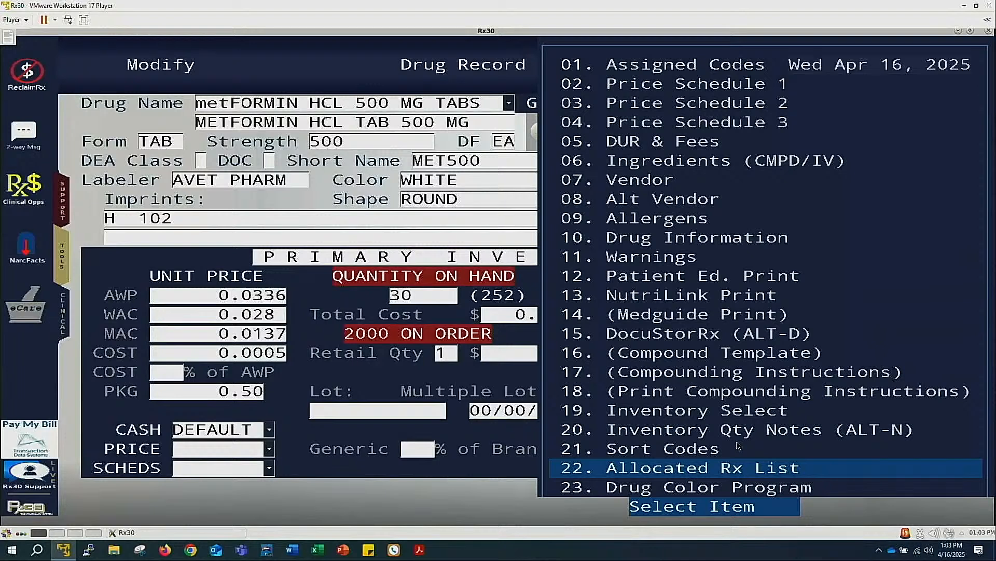
{"action": "key", "text": "Return"}
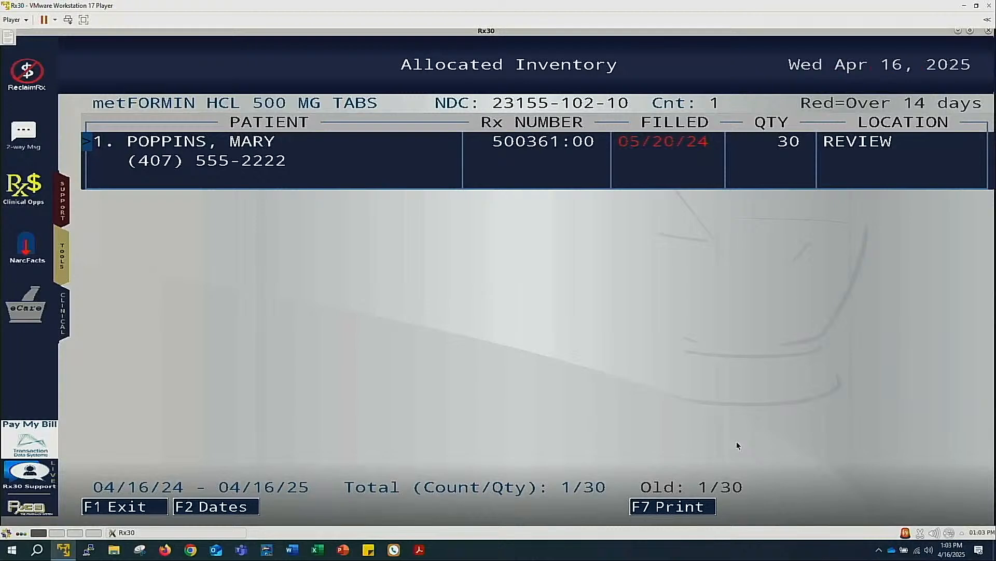
{"action": "key", "text": "F1"}
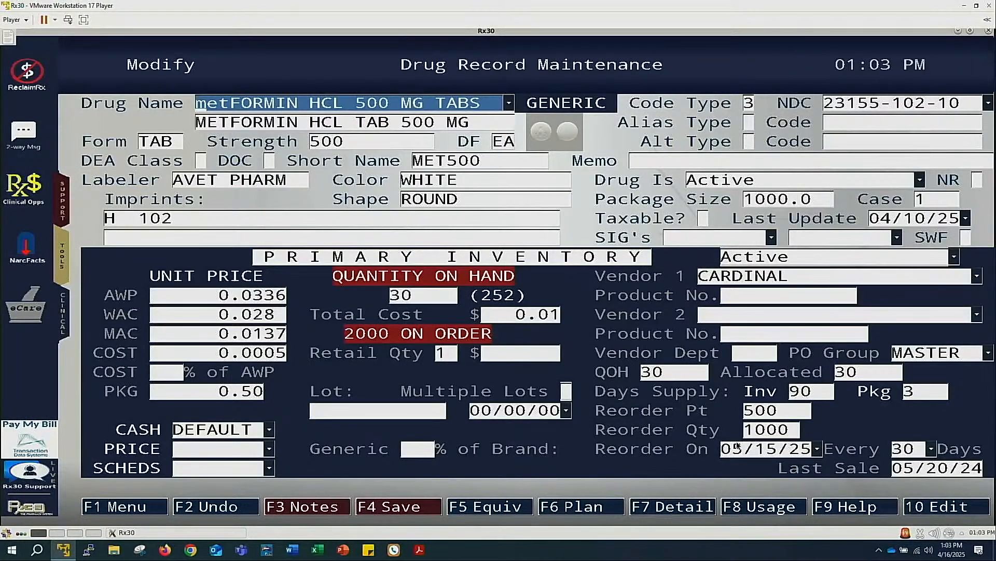
Step: Exit drug record maintenance and open the WorkFlow operations under Fills
{"action": "key", "text": "F1"}
{"action": "key", "text": "F1"}
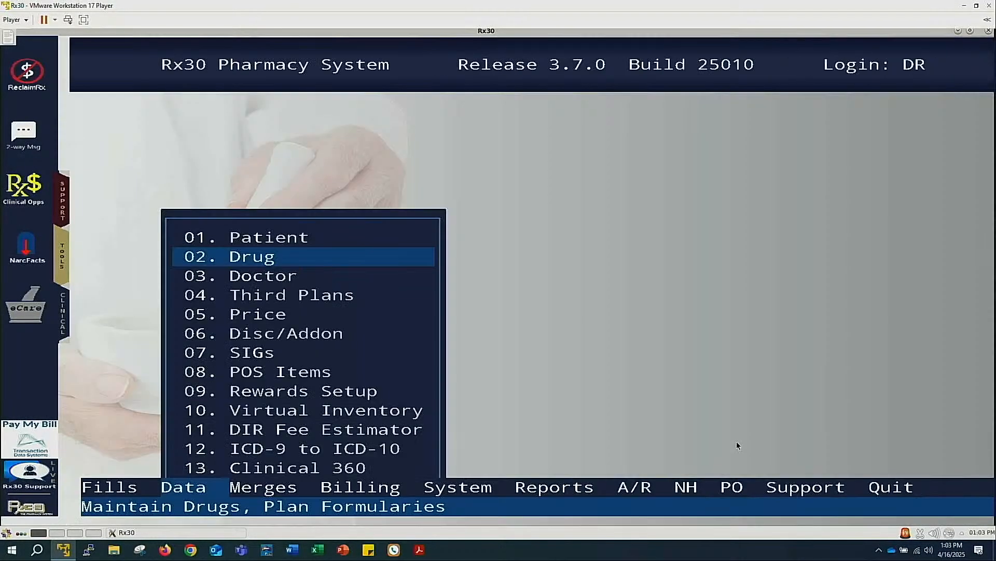
{"action": "key", "text": "F1"}
{"action": "key", "text": "F1"}
{"action": "key", "text": "Down"}
{"action": "key", "text": "Down"}
{"action": "key", "text": "Down"}
{"action": "key", "text": "Down"}
{"action": "key", "text": "Down"}
{"action": "key", "text": "Down"}
{"action": "key", "text": "Down"}
{"action": "key", "text": "Down"}
{"action": "key", "text": "Down"}
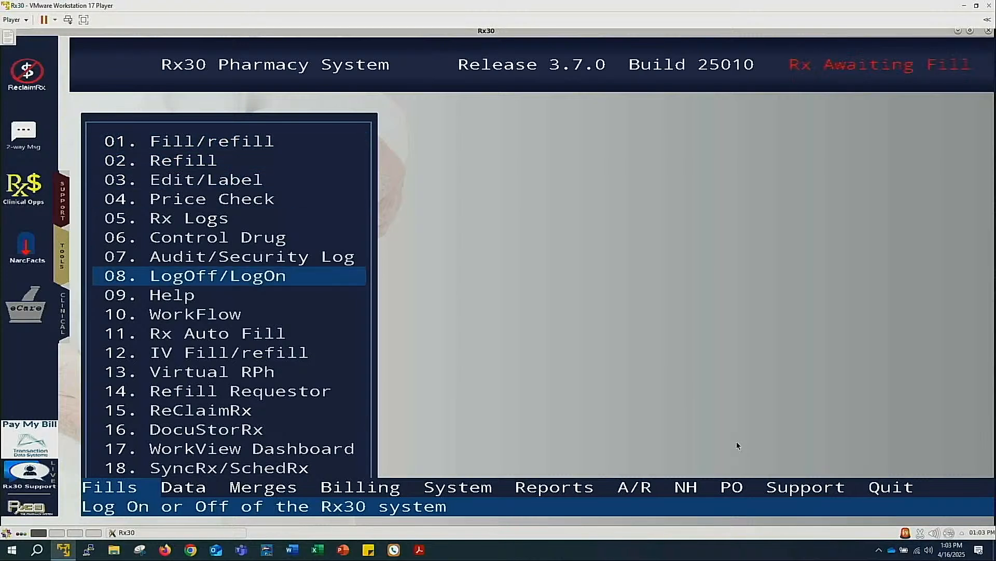
{"action": "key", "text": "Down"}
{"action": "key", "text": "Up"}
{"action": "key", "text": "Return"}
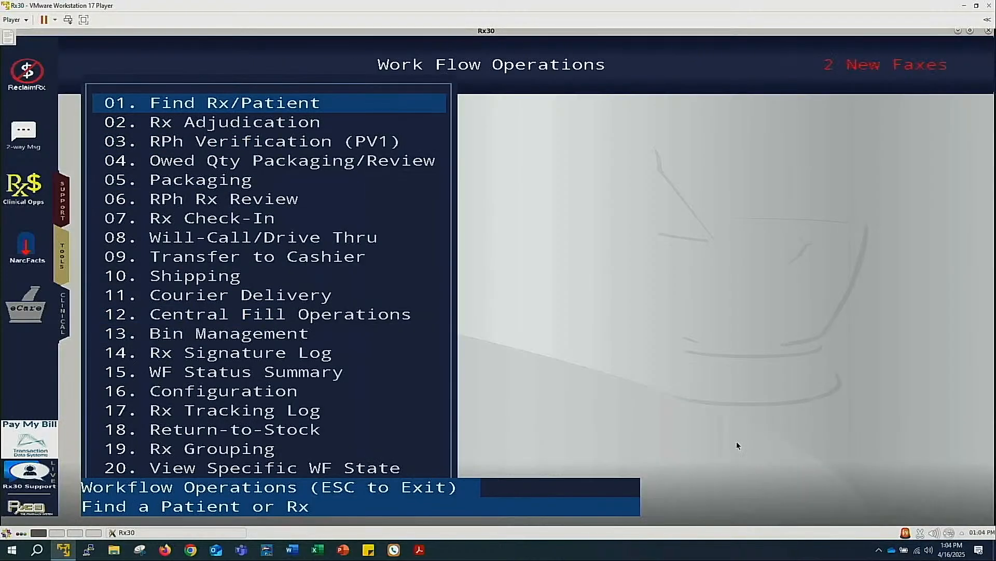
Step: Open the Rx Tracking Log from the workflow operations
{"action": "key", "text": "Up"}
{"action": "key", "text": "Up"}
{"action": "key", "text": "Up"}
{"action": "key", "text": "Up"}
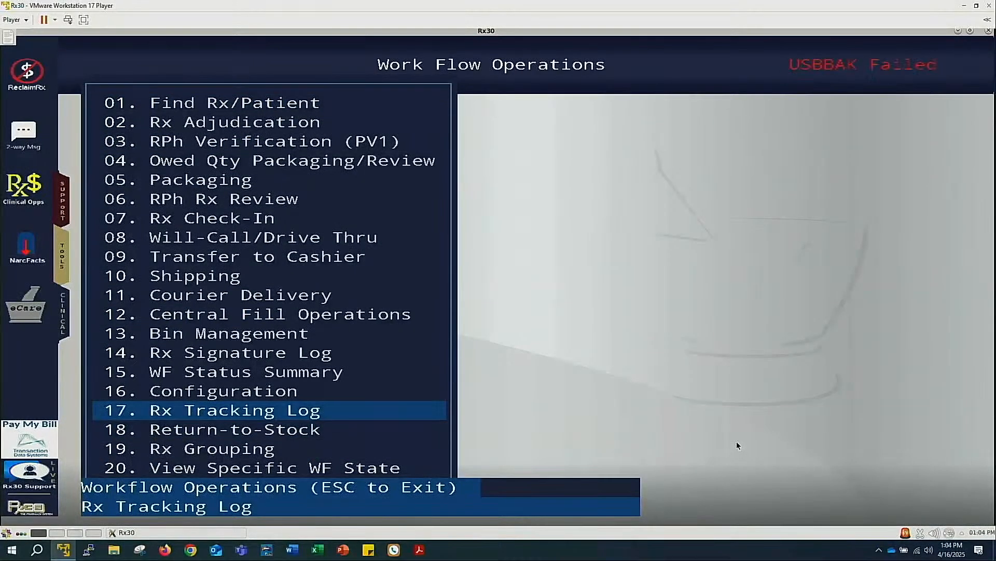
{"action": "key", "text": "Return"}
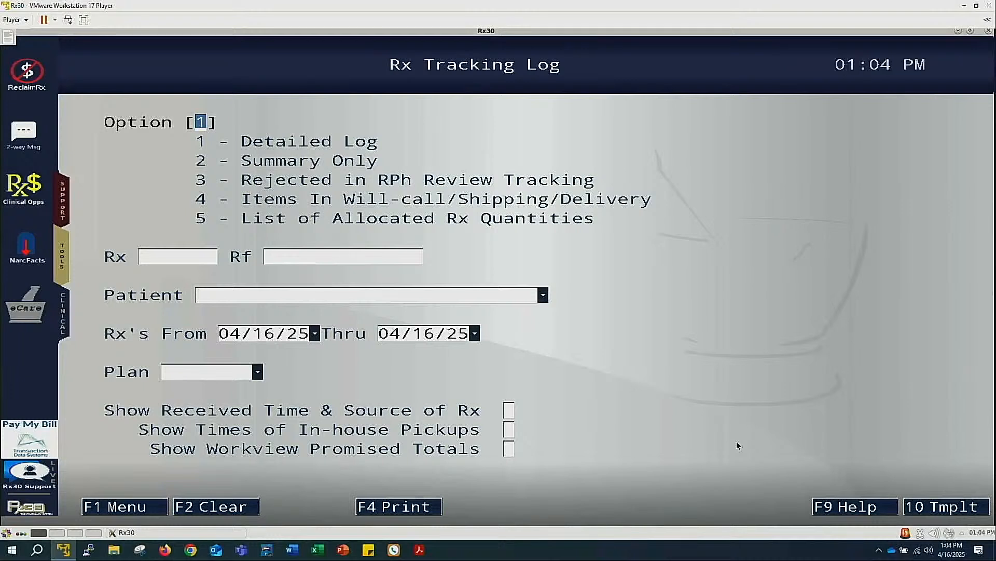
Step: Set the tracking log to option 5, List of Allocated Rx Quantities, with prescriptions starting from 01/01/24
{"action": "type", "text": "5"}
{"action": "key", "text": "Return"}
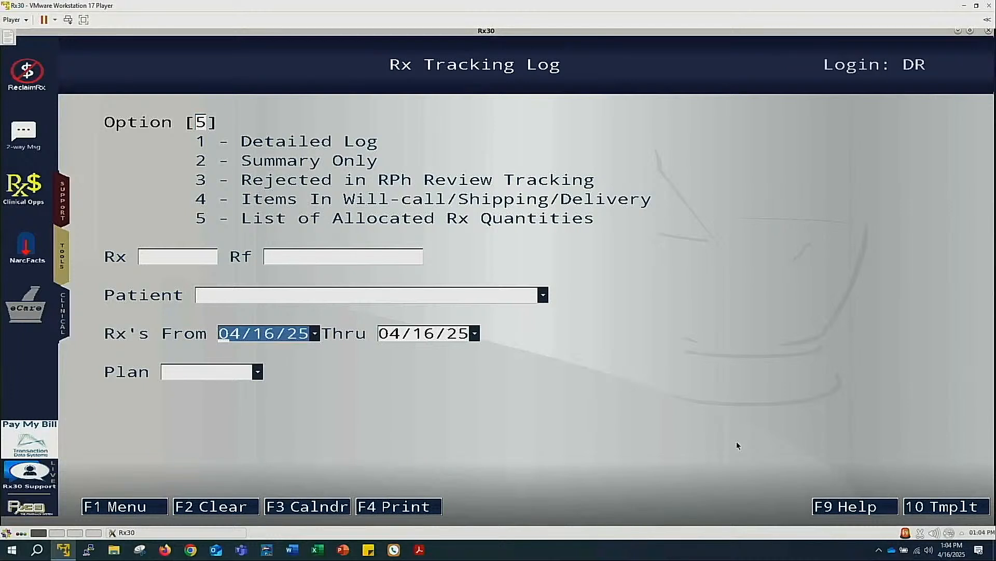
{"action": "type", "text": "01/"}
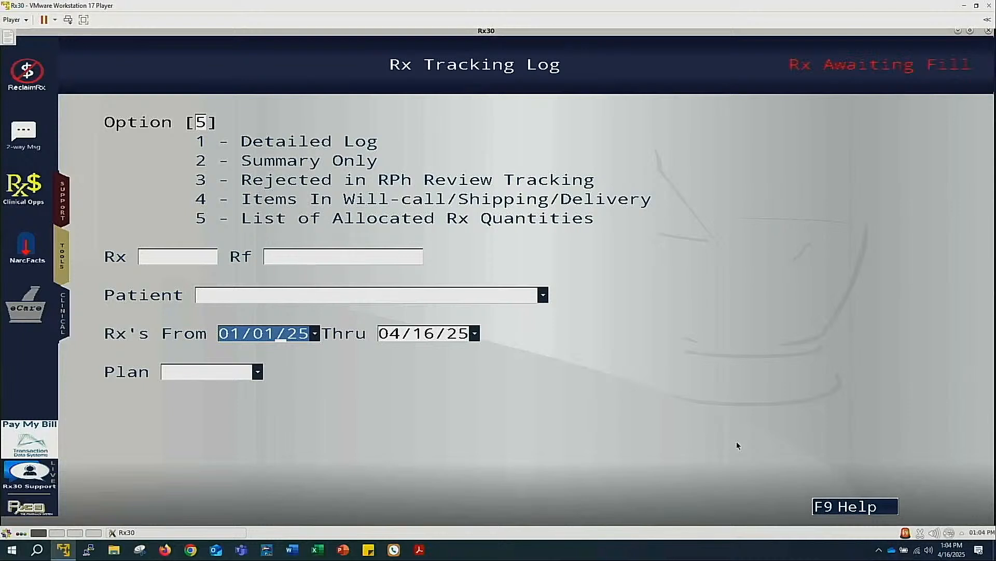
{"action": "type", "text": "24"}
{"action": "key", "text": "Return"}
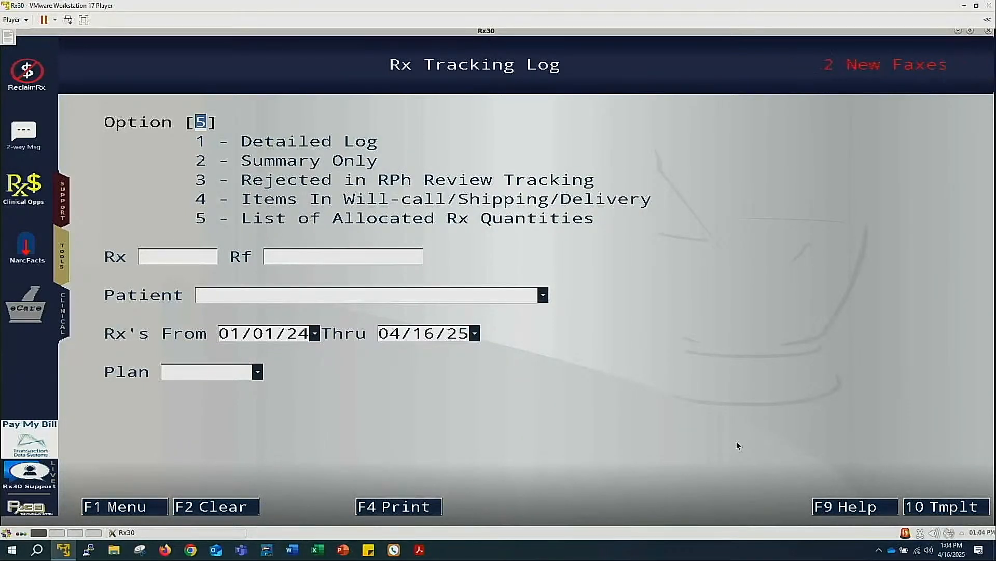
{"action": "key", "text": "F4"}
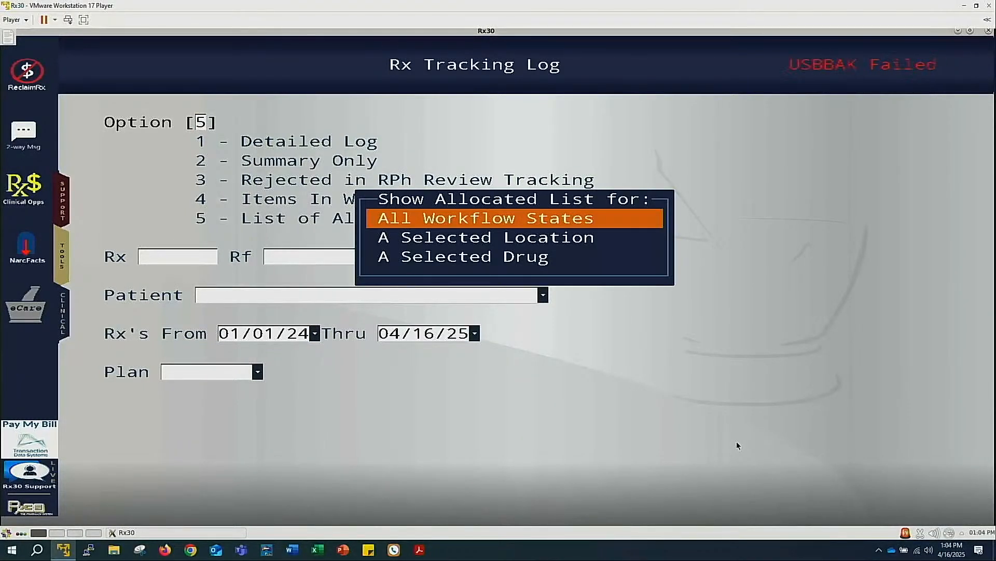
{"action": "key", "text": "Down"}
{"action": "key", "text": "Down"}
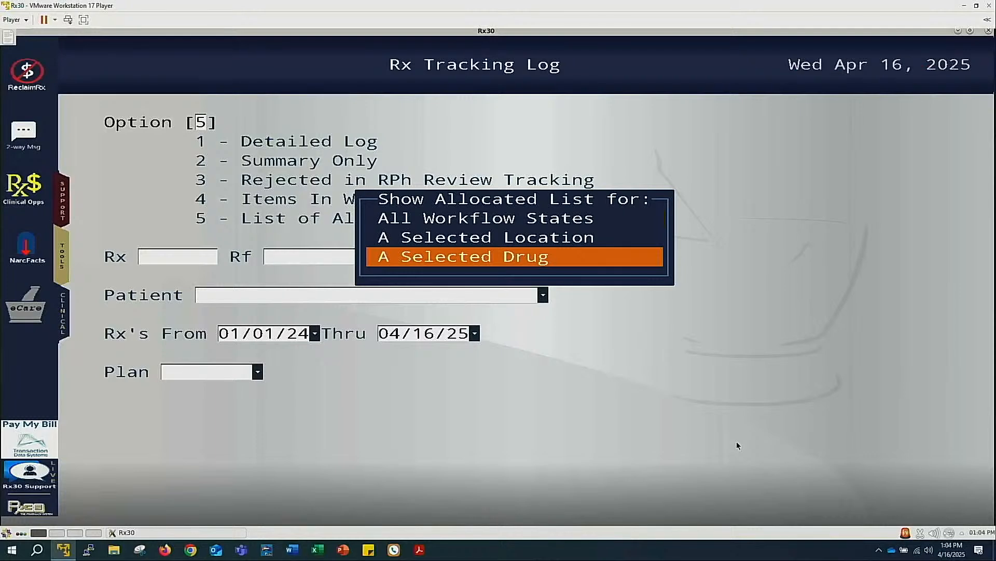
{"action": "key", "text": "Return"}
{"action": "type", "text": "met"}
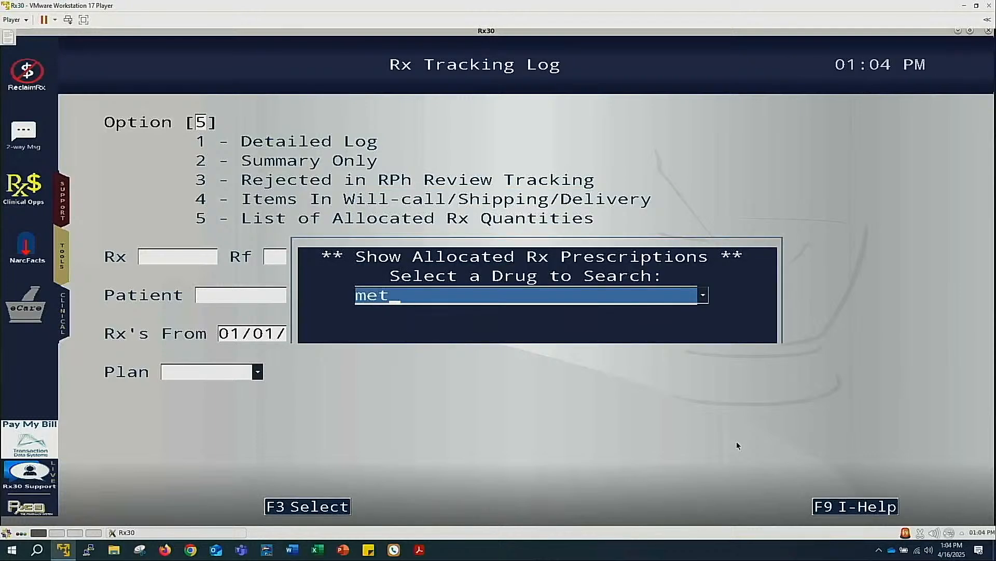
{"action": "type", "text": "f 500"}
{"action": "key", "text": "Return"}
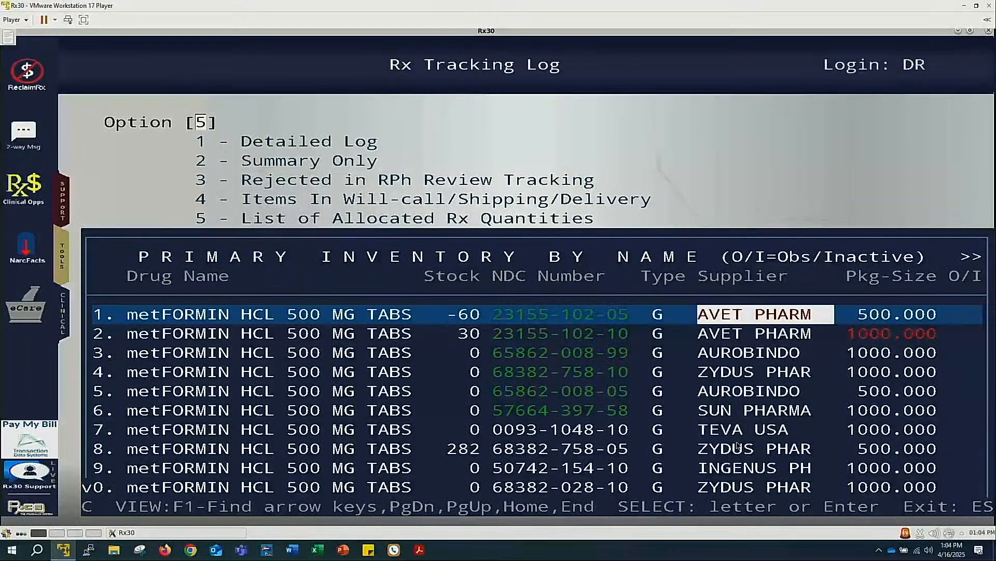
{"action": "key", "text": "Return"}
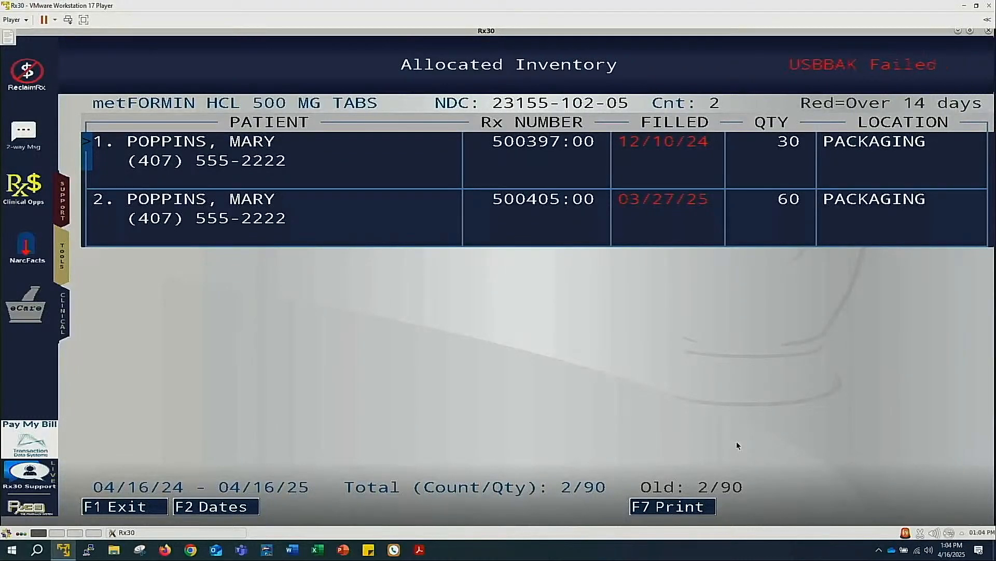
Step: Close the allocated inventory list and exit the Rx Tracking Log without creating a template
{"action": "key", "text": "F1"}
{"action": "key", "text": "F1"}
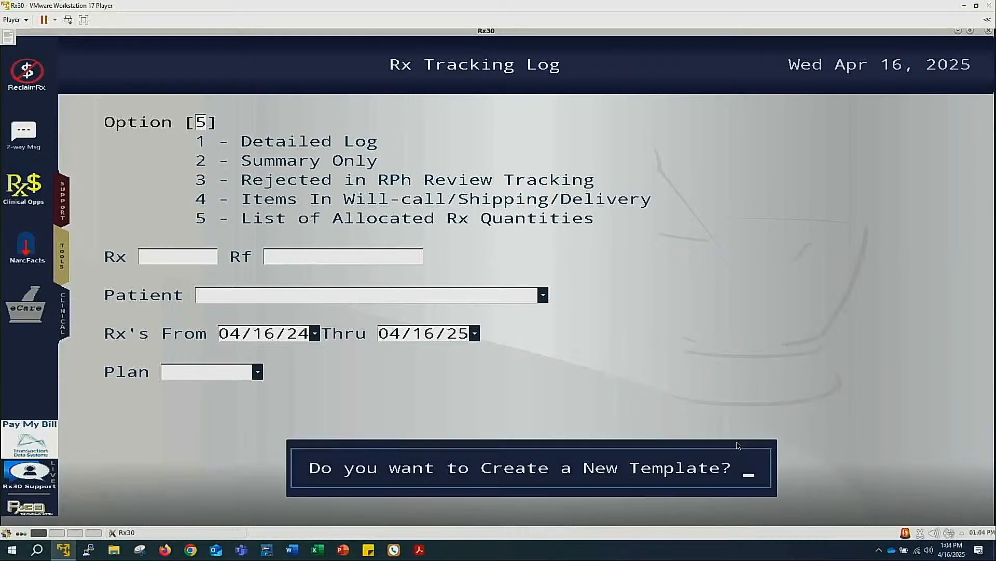
{"action": "key", "text": "Escape"}
{"action": "key", "text": "Escape"}
{"action": "key", "text": "Escape"}
Step: Look up the patient by partial last name and view the on-hand quantity in the metformin prescription last filled 03/27/25
{"action": "type", "text": "pop"}
{"action": "key", "text": "Return"}
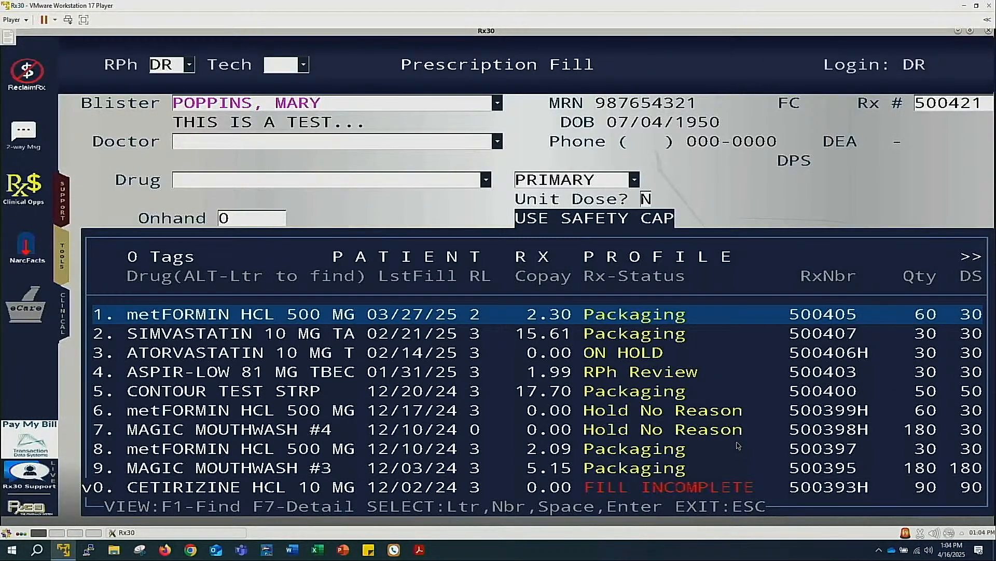
{"action": "key", "text": "Return"}
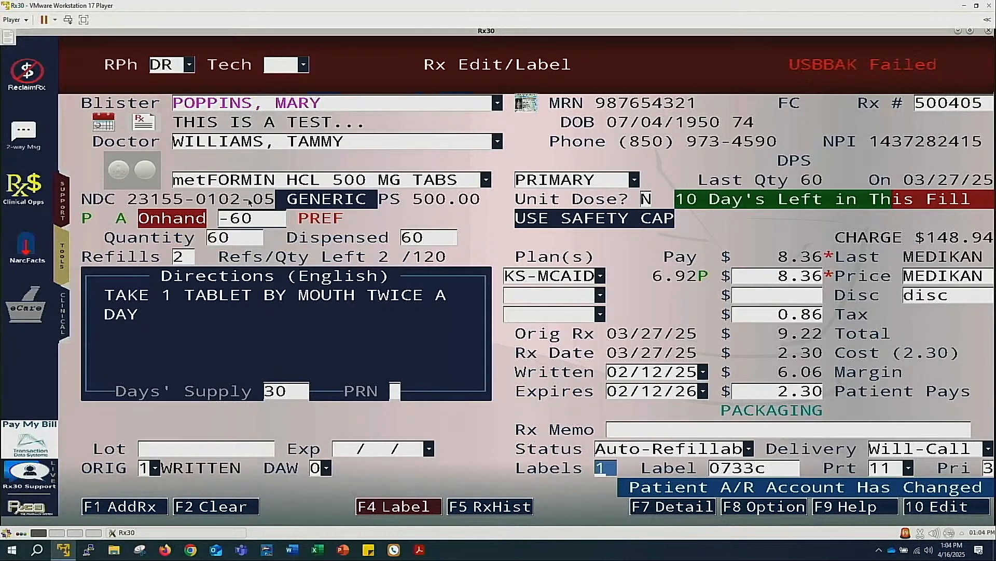
{"action": "mouse_move", "coordinate": [236, 222]}
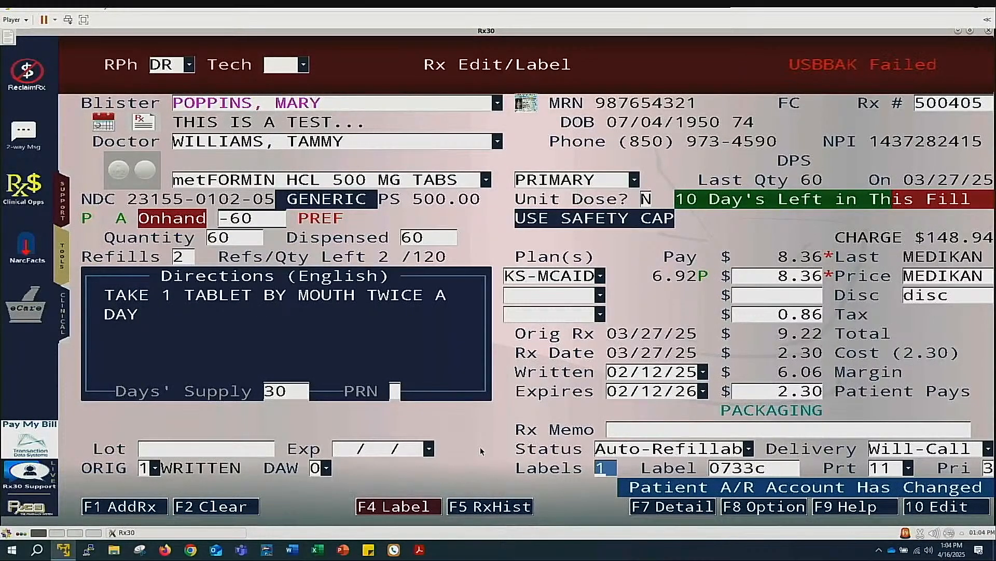
Step: Leave the prescription and open drug record maintenance under Data
{"action": "key", "text": "Escape"}
{"action": "key", "text": "Escape"}
{"action": "key", "text": "Right"}
{"action": "key", "text": "Right"}
{"action": "key", "text": "Left"}
{"action": "key", "text": "Down"}
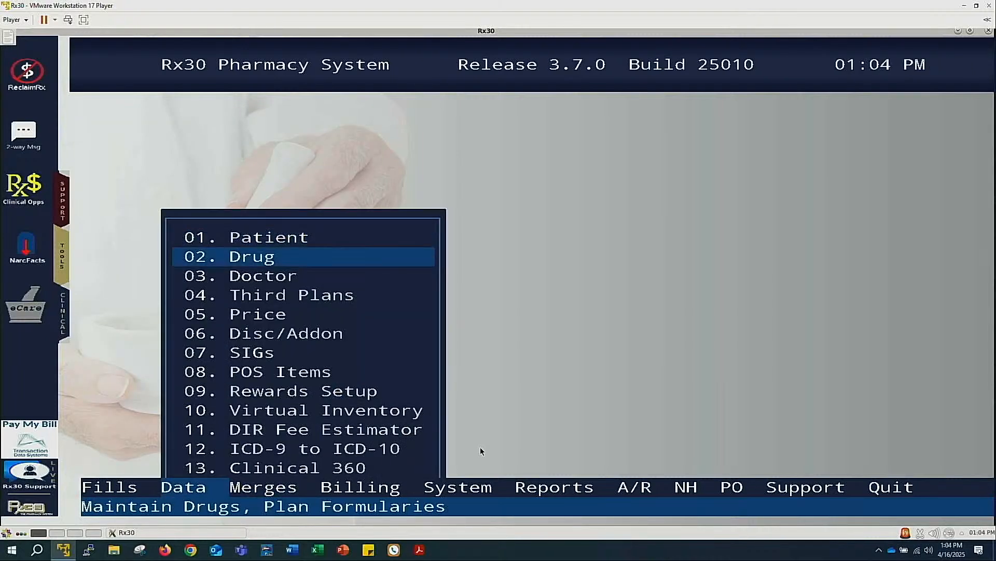
{"action": "key", "text": "Return"}
Step: Search the drug records for "metf 500"
{"action": "type", "text": "met f"}
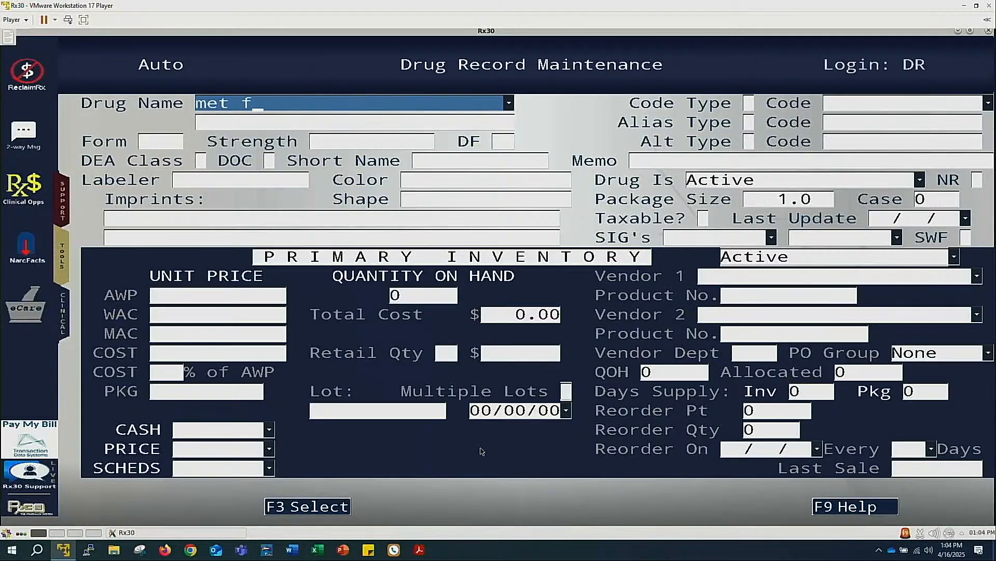
{"action": "key", "text": "BackSpace"}
{"action": "type", "text": "f"}
{"action": "key", "text": "BackSpace"}
{"action": "key", "text": "BackSpace"}
{"action": "key", "text": "BackSpace"}
{"action": "type", "text": "f"}
{"action": "key", "text": "BackSpace"}
{"action": "type", "text": "tf 500"}
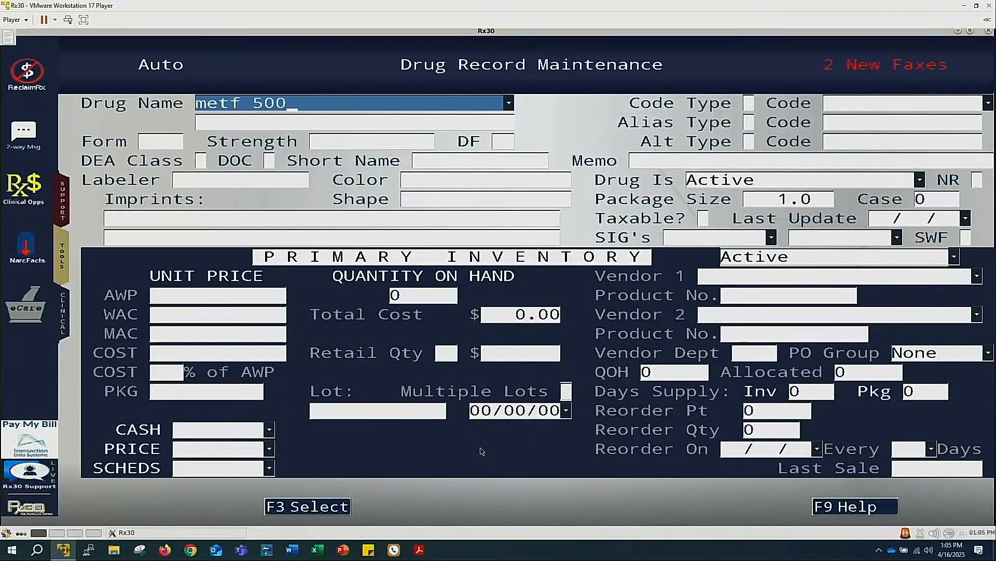
{"action": "key", "text": "Return"}
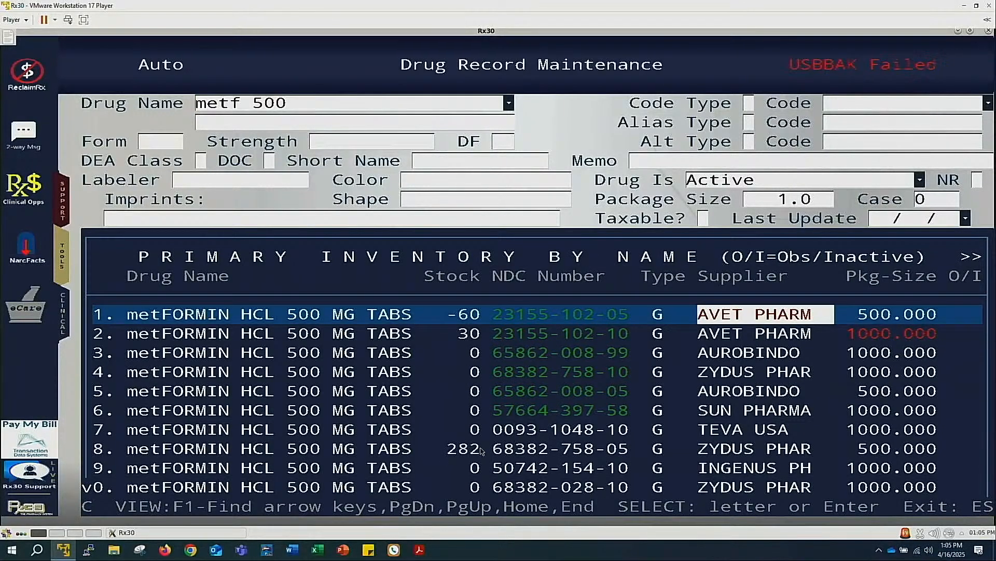
{"action": "key", "text": "Down"}
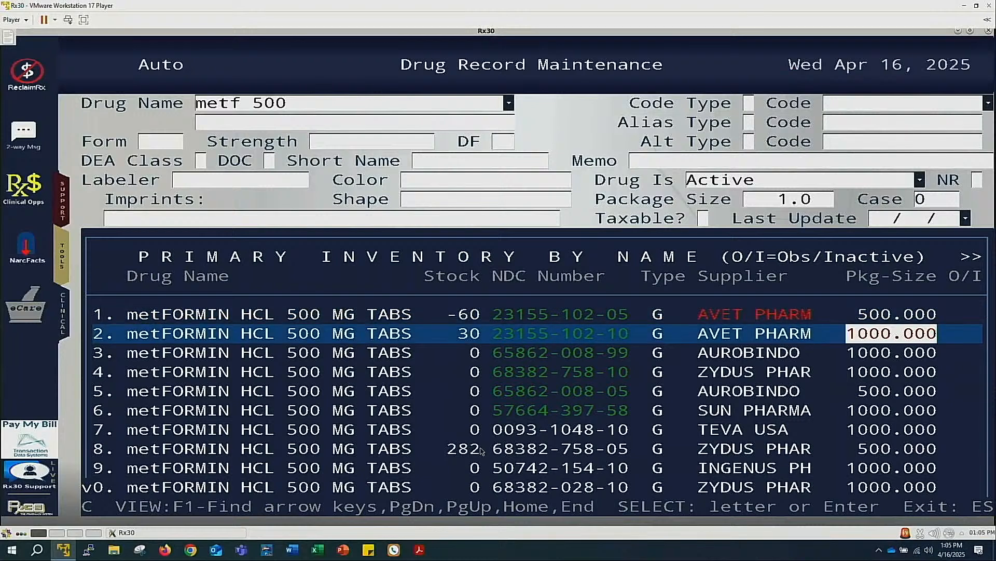
{"action": "key", "text": "Down"}
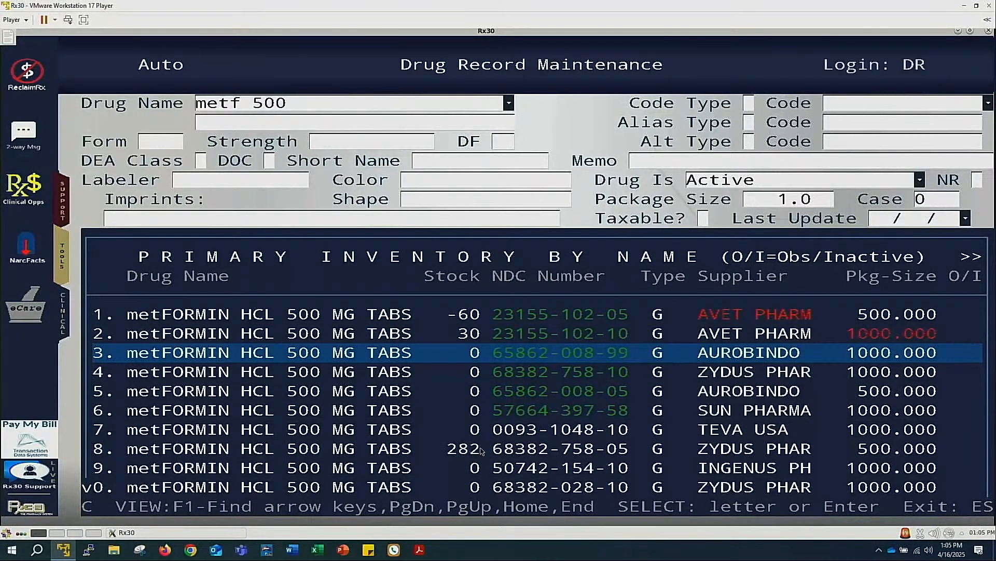
{"action": "key", "text": "Up"}
{"action": "key", "text": "Up"}
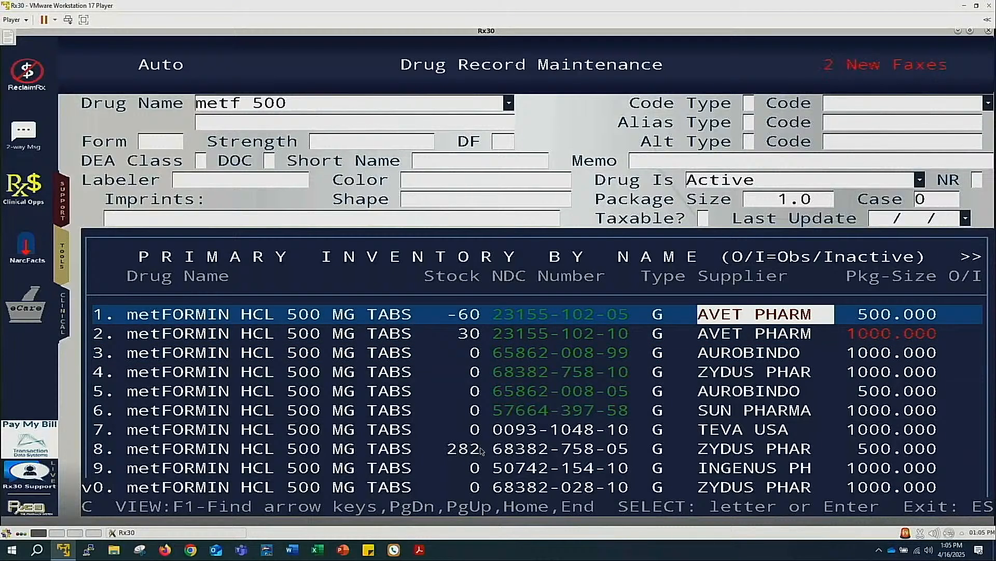
{"action": "key", "text": "Down"}
{"action": "key", "text": "Down"}
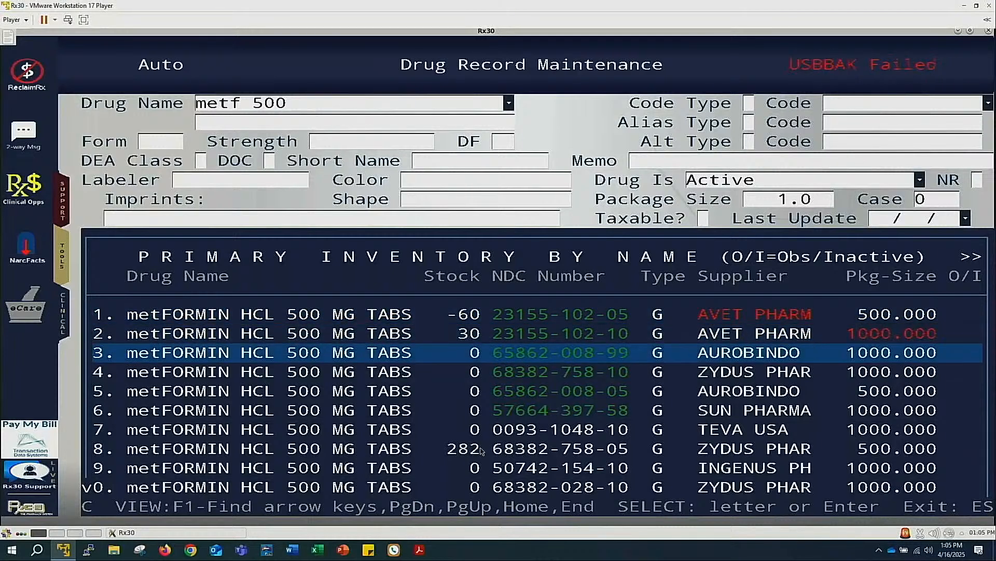
{"action": "key", "text": "Up"}
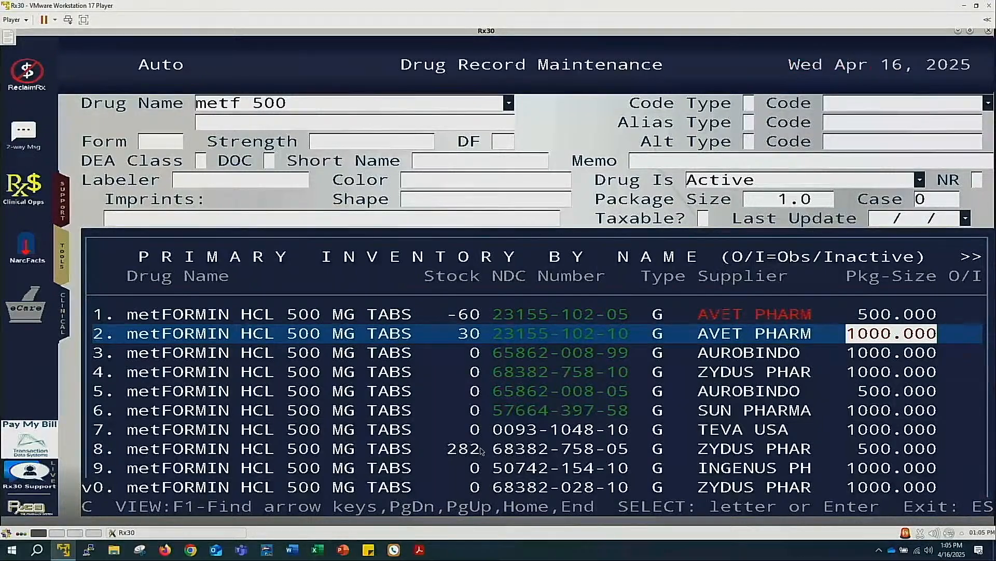
{"action": "key", "text": "Return"}
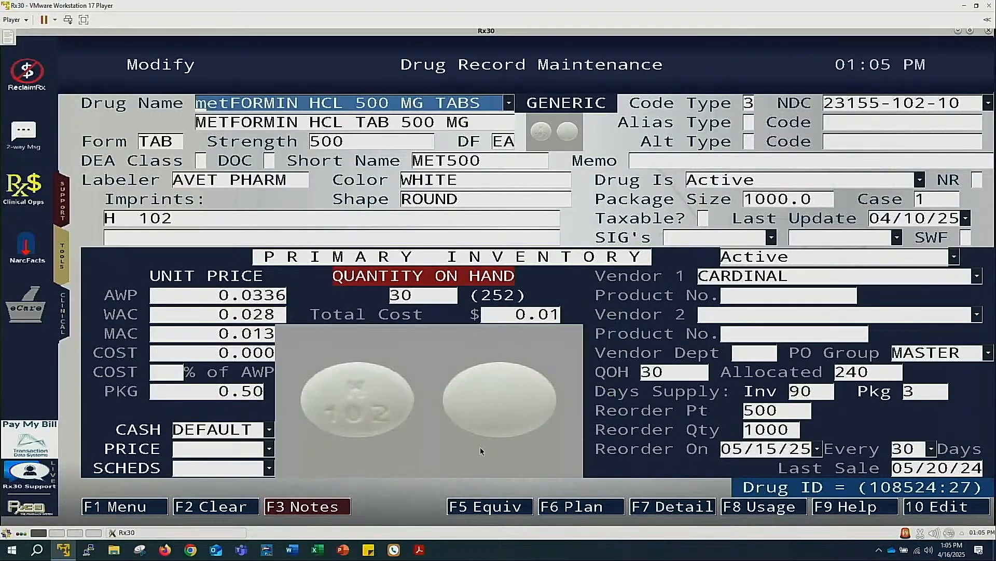
Step: Review the Equivalent Drug Analysis list for the metformin record and return to the record
{"action": "key", "text": "F5"}
{"action": "key", "text": "Down"}
{"action": "key", "text": "Down"}
{"action": "key", "text": "Down"}
{"action": "key", "text": "Down"}
{"action": "key", "text": "Down"}
{"action": "key", "text": "Down"}
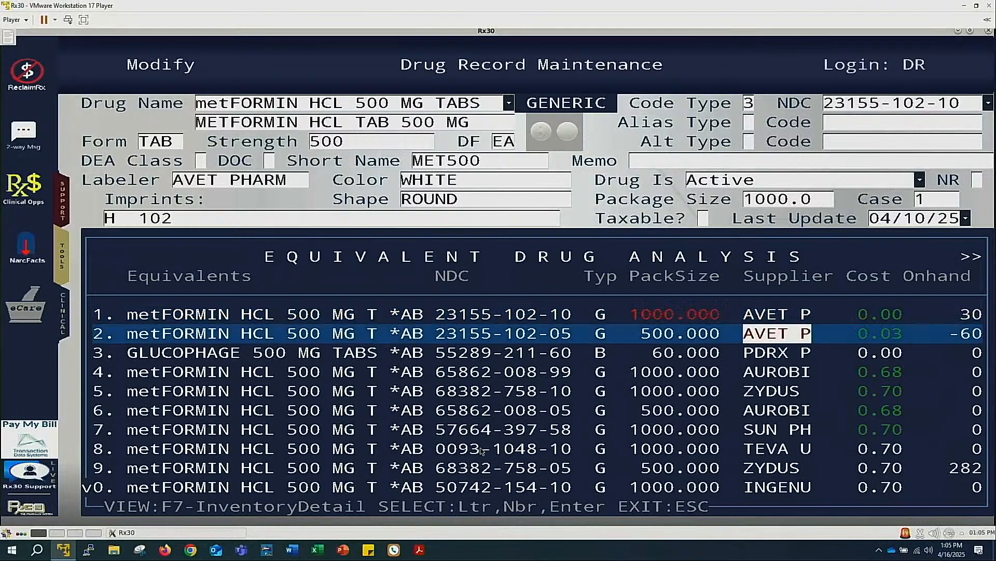
{"action": "key", "text": "Down"}
{"action": "key", "text": "Down"}
{"action": "key", "text": "Down"}
{"action": "key", "text": "Down"}
{"action": "key", "text": "Down"}
{"action": "key", "text": "Down"}
{"action": "key", "text": "Down"}
{"action": "key", "text": "Down"}
{"action": "key", "text": "Down"}
{"action": "key", "text": "Down"}
{"action": "key", "text": "Down"}
{"action": "key", "text": "Down"}
{"action": "key", "text": "Down"}
{"action": "key", "text": "Down"}
{"action": "key", "text": "Down"}
{"action": "key", "text": "Up"}
{"action": "key", "text": "Up"}
{"action": "key", "text": "Up"}
{"action": "key", "text": "Up"}
{"action": "key", "text": "Up"}
{"action": "key", "text": "Up"}
{"action": "key", "text": "Up"}
{"action": "key", "text": "Up"}
{"action": "key", "text": "Up"}
{"action": "key", "text": "Up"}
{"action": "key", "text": "Up"}
{"action": "key", "text": "Up"}
{"action": "key", "text": "Up"}
{"action": "key", "text": "Up"}
{"action": "key", "text": "Up"}
{"action": "key", "text": "Up"}
{"action": "key", "text": "Up"}
{"action": "key", "text": "Up"}
{"action": "key", "text": "Up"}
{"action": "key", "text": "Up"}
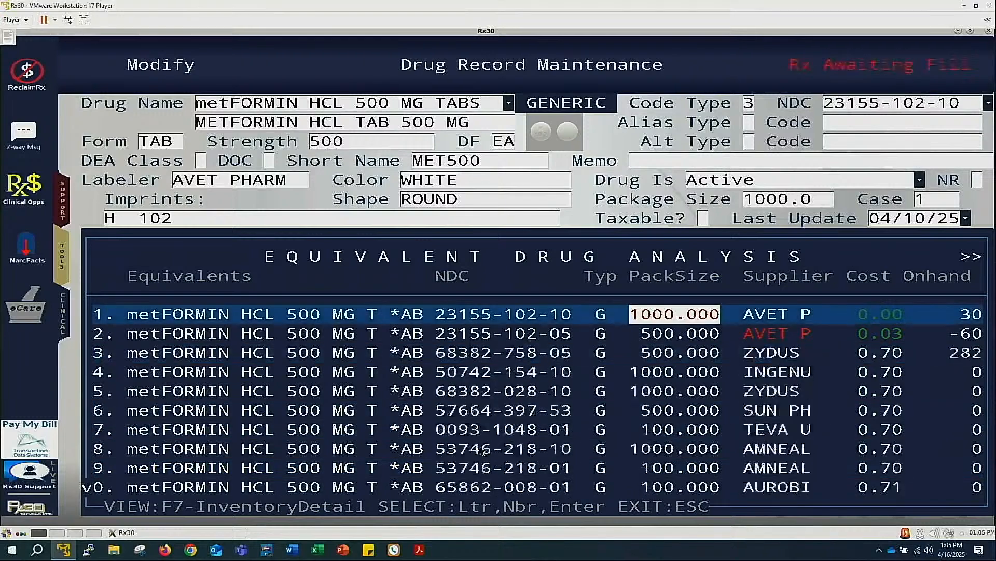
{"action": "key", "text": "Escape"}
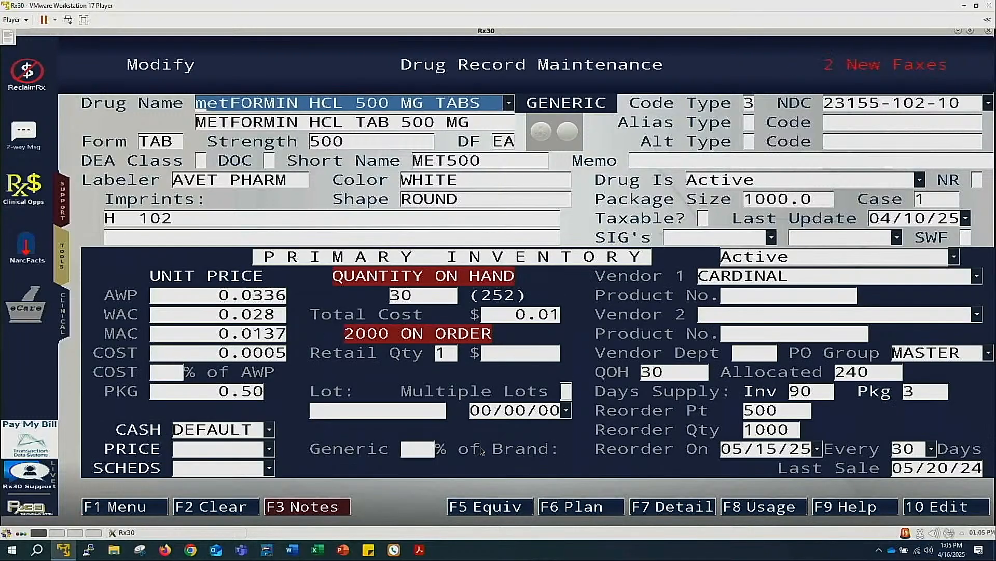
Step: Exit drug record maintenance and open Reordering under PO
{"action": "key", "text": "Escape"}
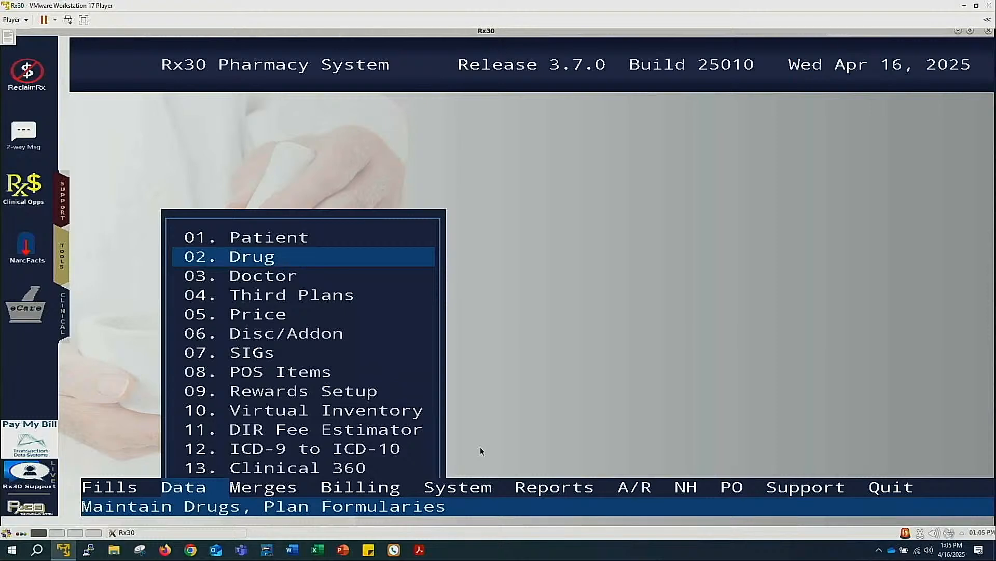
{"action": "key", "text": "F1"}
{"action": "key", "text": "F1"}
{"action": "key", "text": "p"}
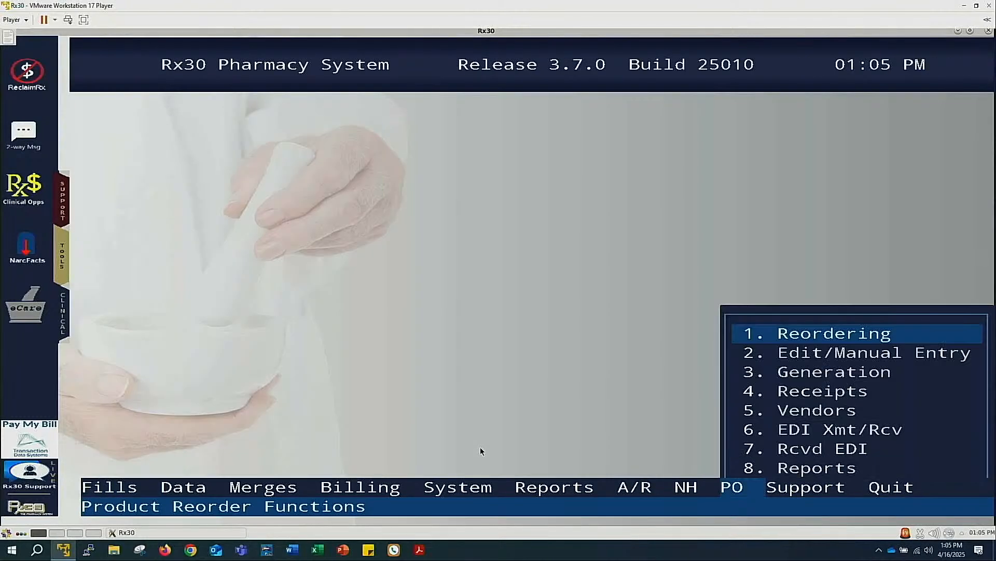
{"action": "key", "text": "Return"}
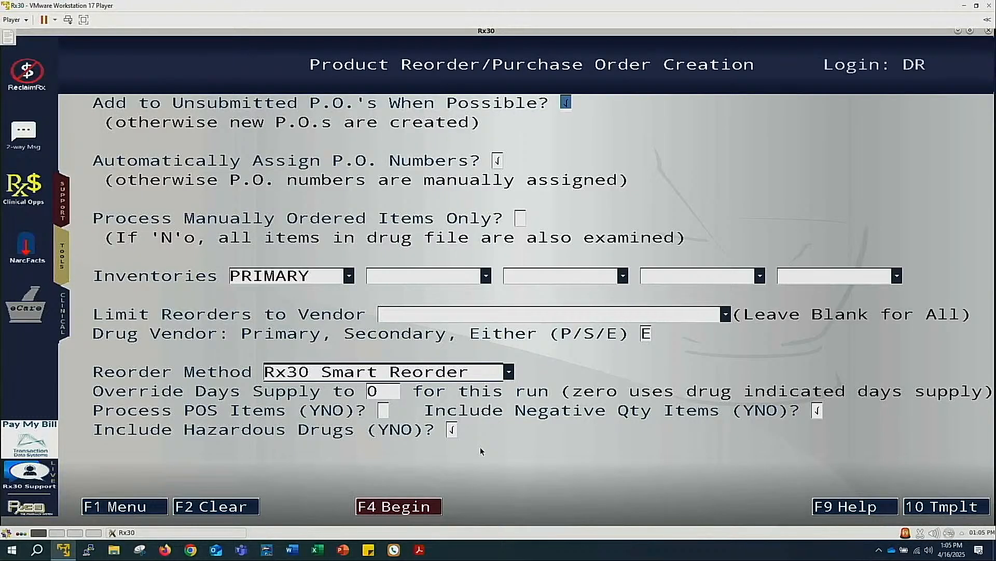
Step: Review the purchase order creation options through the additional inventories, and exit without starting the reorder
{"action": "key", "text": "Return"}
{"action": "key", "text": "Return"}
{"action": "key", "text": "Return"}
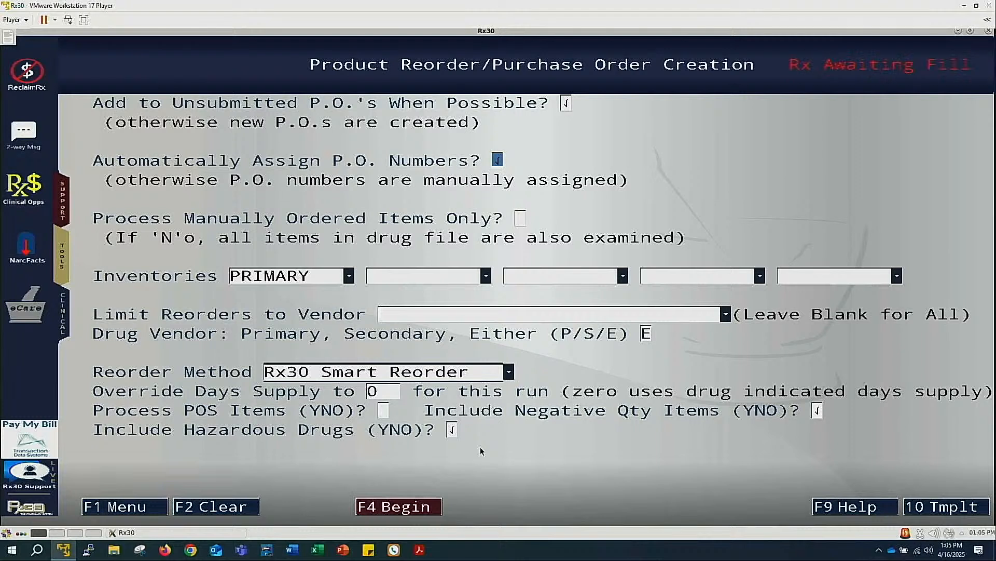
{"action": "key", "text": "Return"}
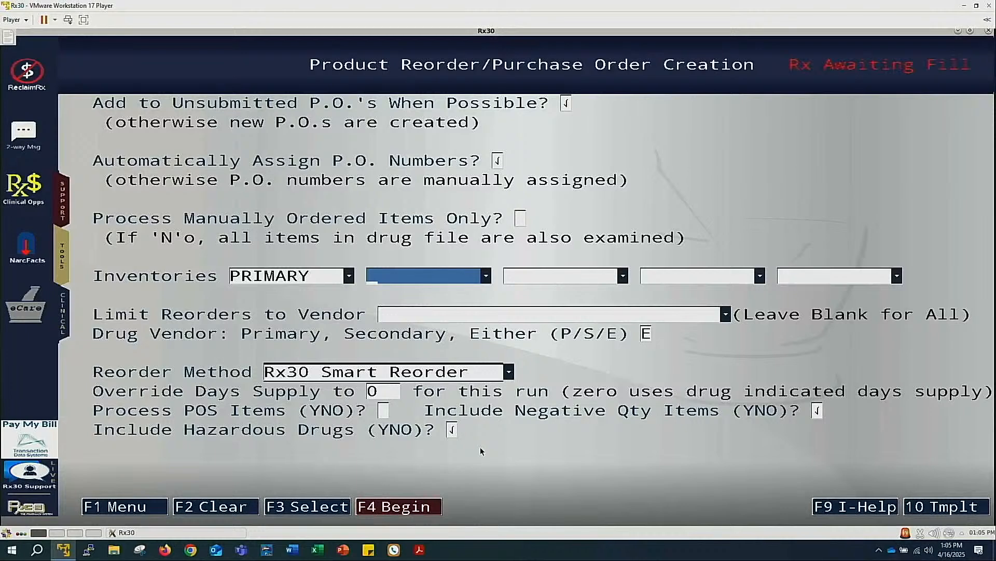
{"action": "key", "text": "F1"}
{"action": "key", "text": "F1"}
{"action": "key", "text": "F1"}
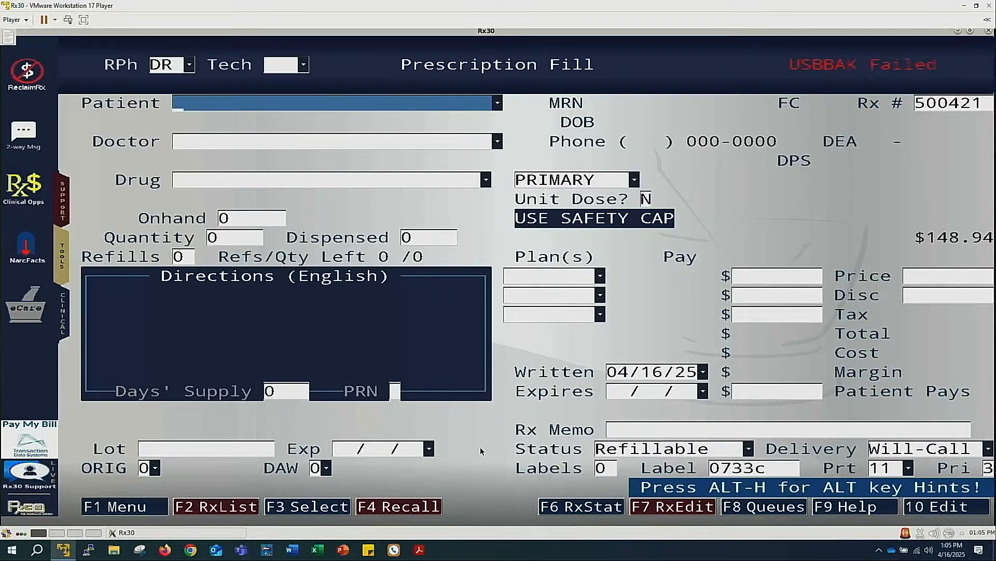
Step: Leave the prescription fill screen and go to Drug maintenance under Data
{"action": "key", "text": "F1"}
{"action": "key", "text": "Right"}
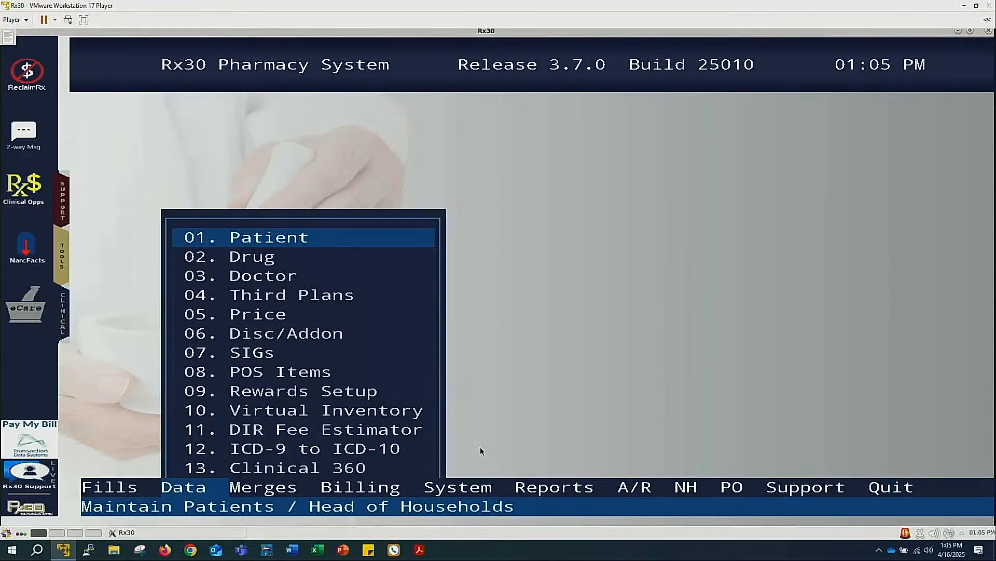
{"action": "key", "text": "Return"}
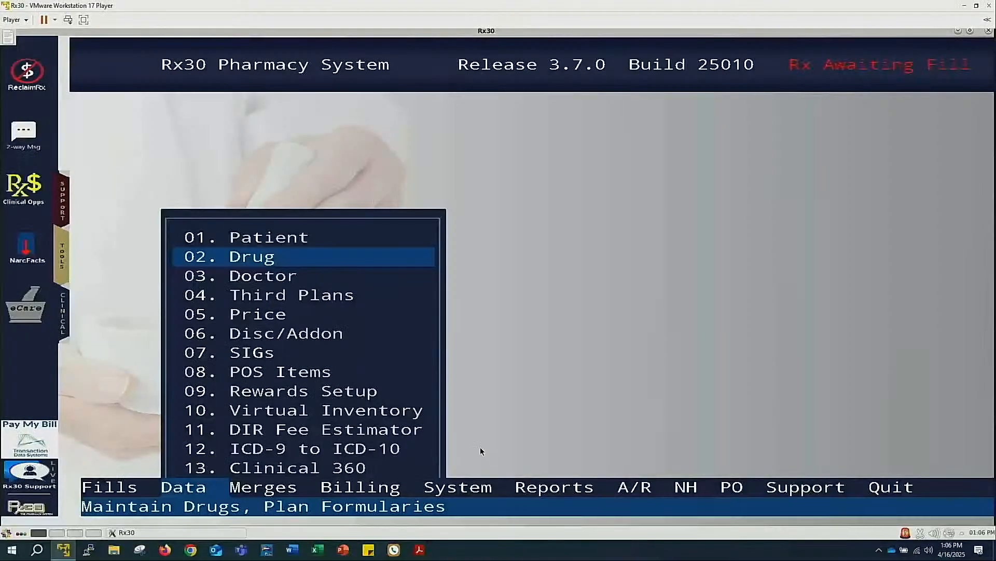
Step: Look up "met 500" in drug maintenance, review the AVET PHARM metformin record with package size 500, and clear it
{"action": "key", "text": "Return"}
{"action": "type", "text": "met 500"}
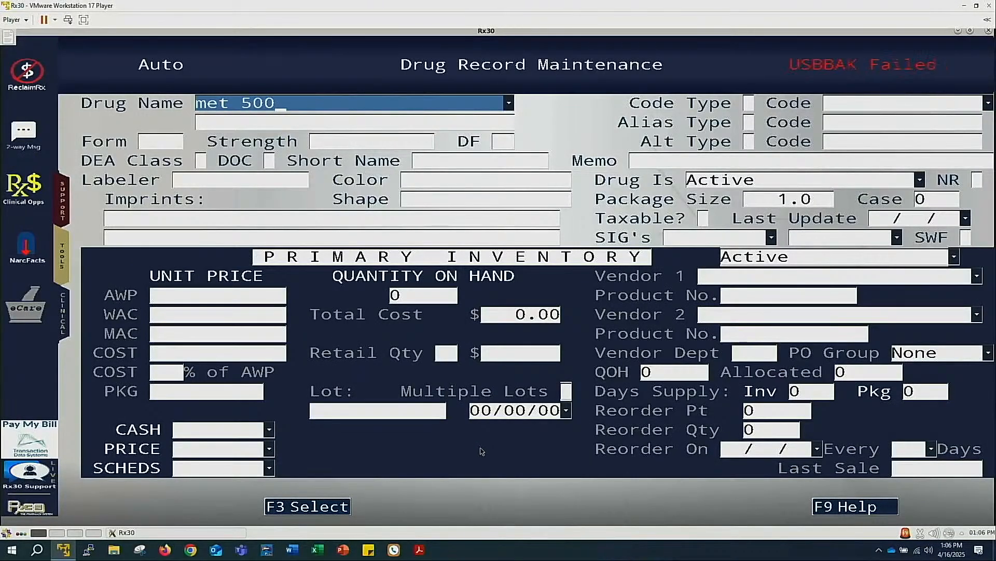
{"action": "key", "text": "Return"}
{"action": "key", "text": "Return"}
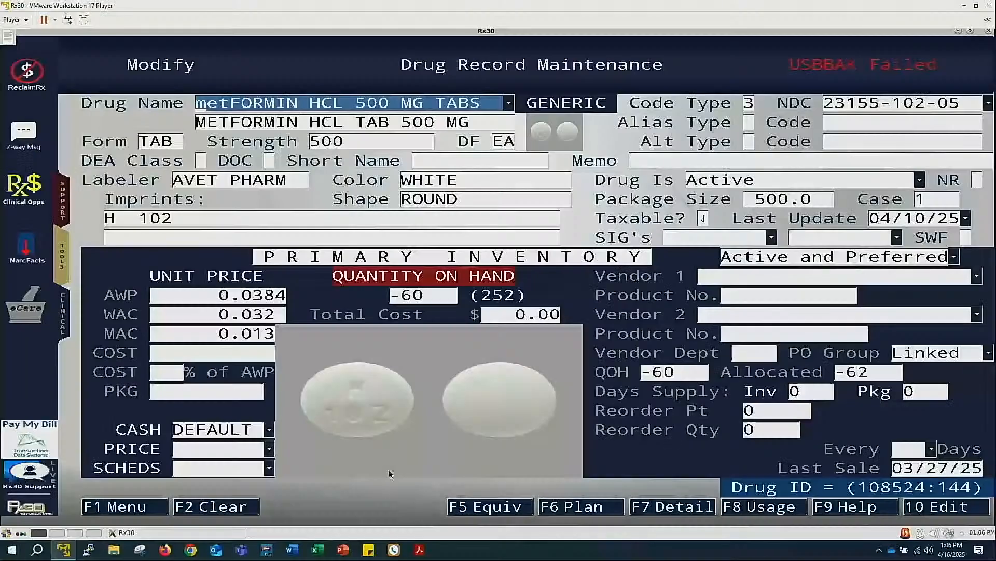
{"action": "key", "text": "Escape"}
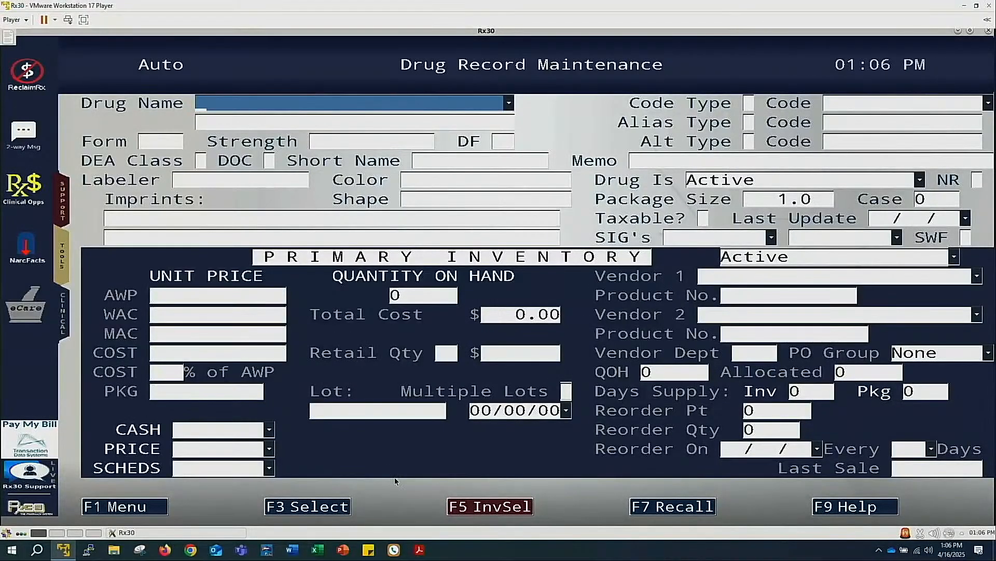
{"action": "type", "text": "met 500"}
{"action": "key", "text": "Return"}
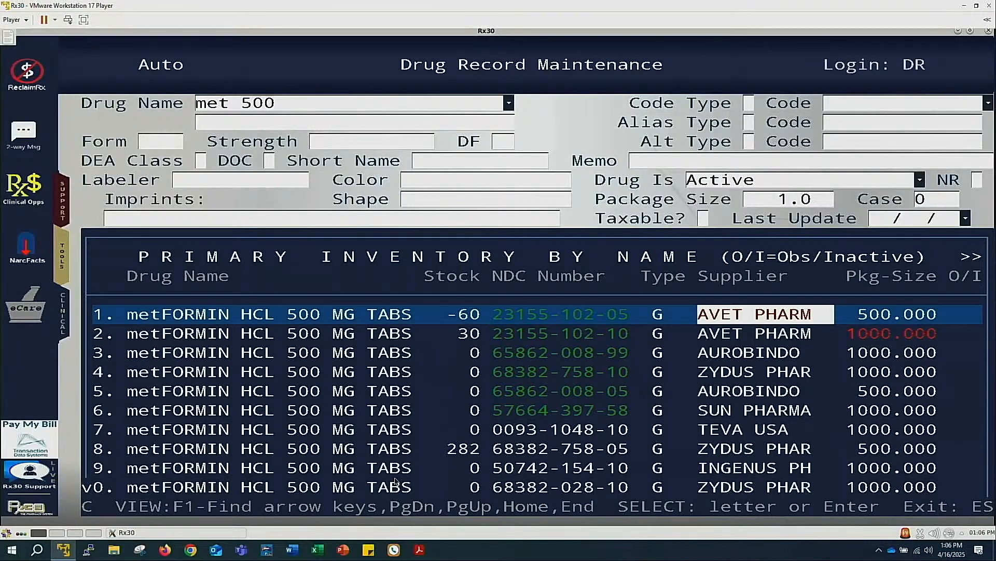
{"action": "key", "text": "Down"}
{"action": "key", "text": "Return"}
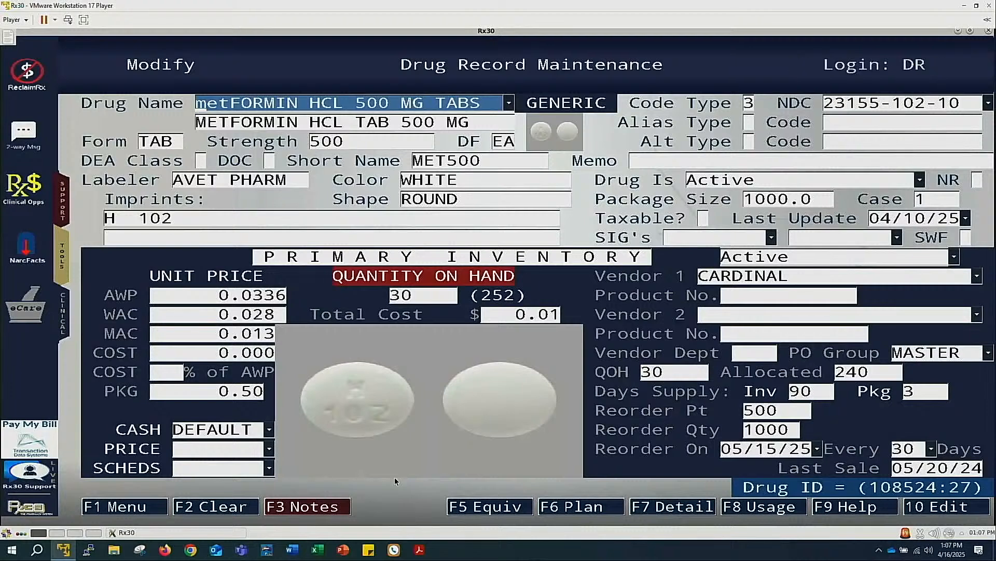
{"action": "key", "text": "F9"}
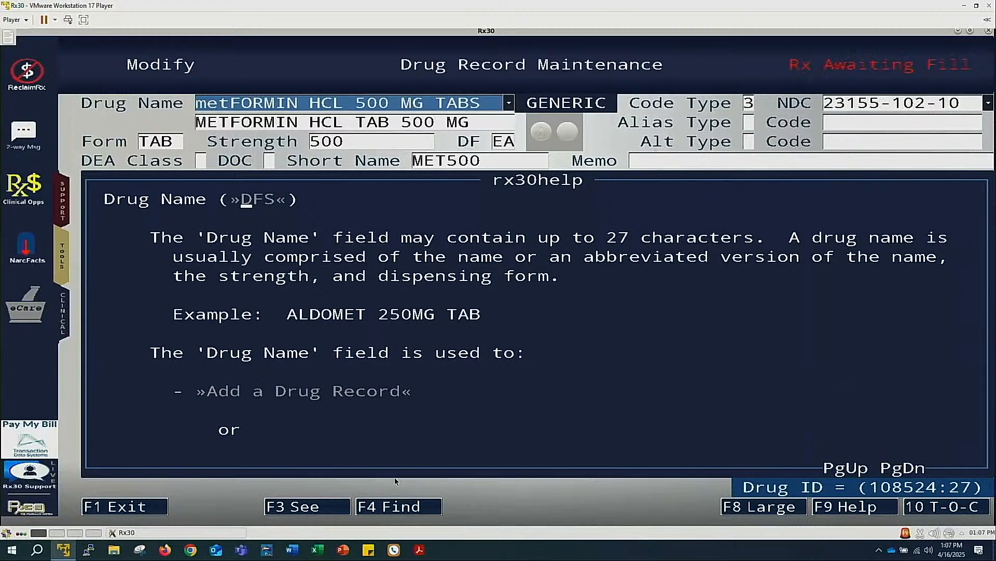
{"action": "key", "text": "F1"}
Step: Try to open the Reorder edit area for the 1000-count metformin record
{"action": "key", "text": "F10"}
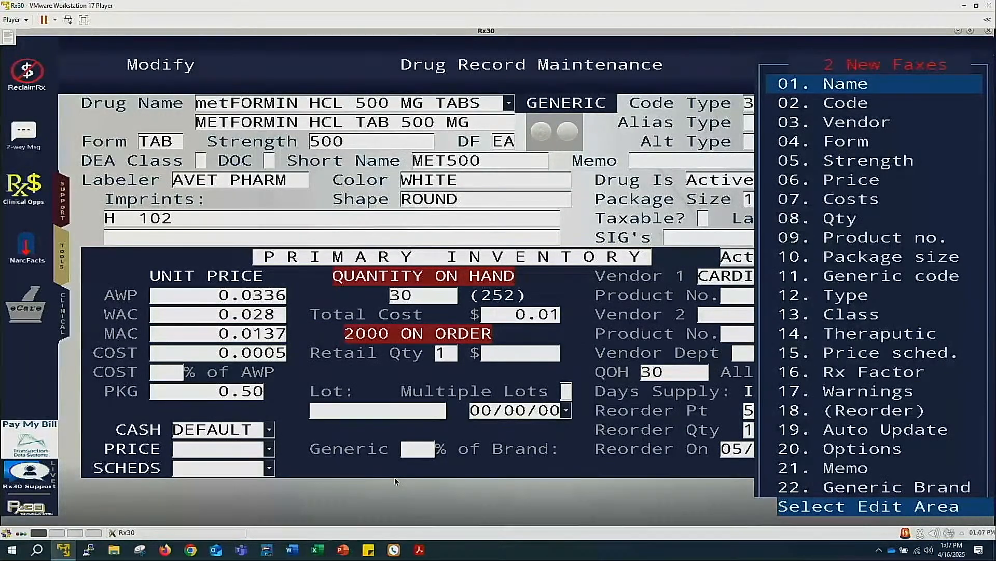
{"action": "key", "text": "Up"}
{"action": "key", "text": "Up"}
{"action": "key", "text": "Up"}
{"action": "key", "text": "Up"}
{"action": "key", "text": "Up"}
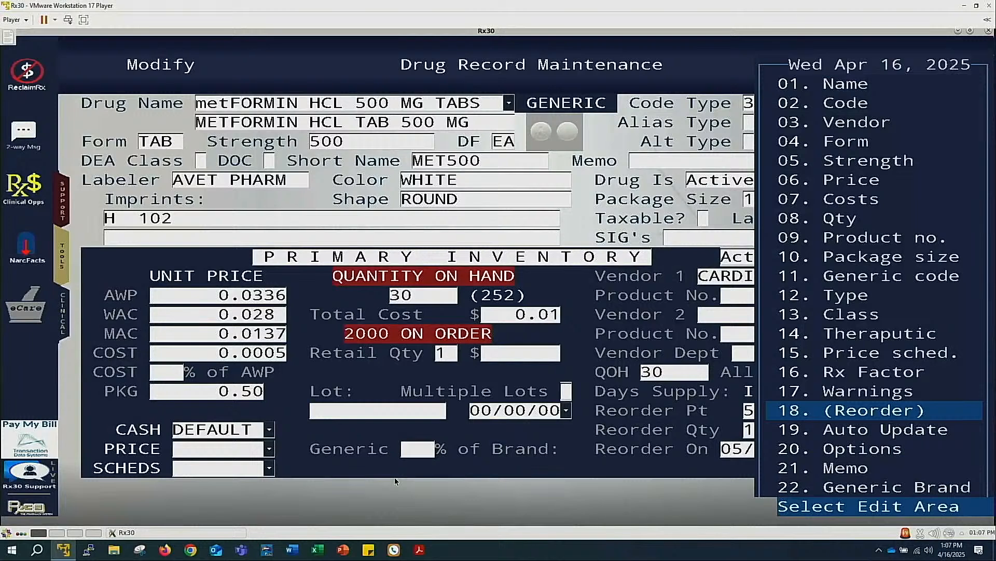
{"action": "key", "text": "Return"}
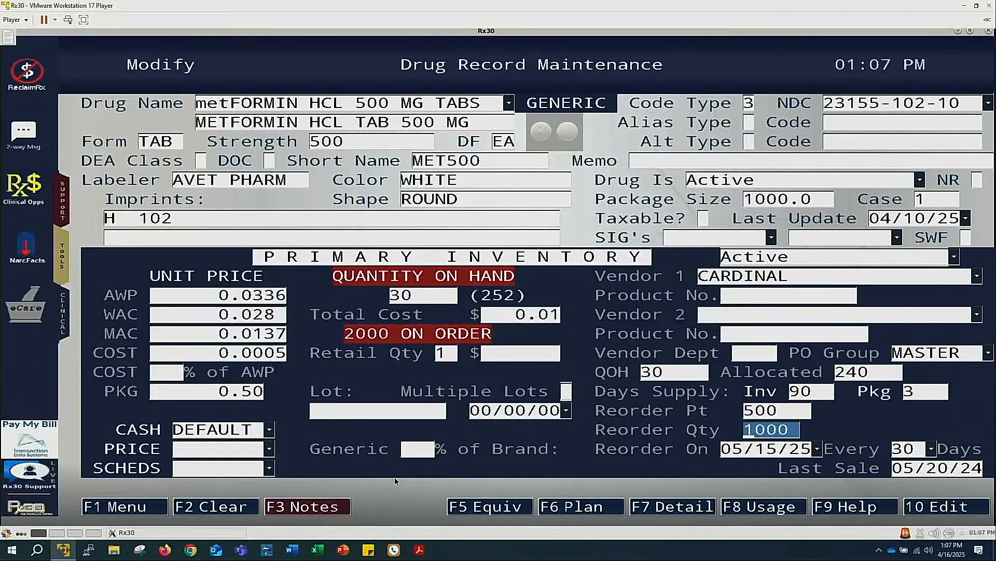
Step: Set the metformin record's reorder point and reorder quantity to 0
{"action": "type", "text": "0"}
{"action": "key", "text": "Return"}
{"action": "key", "text": "Delete"}
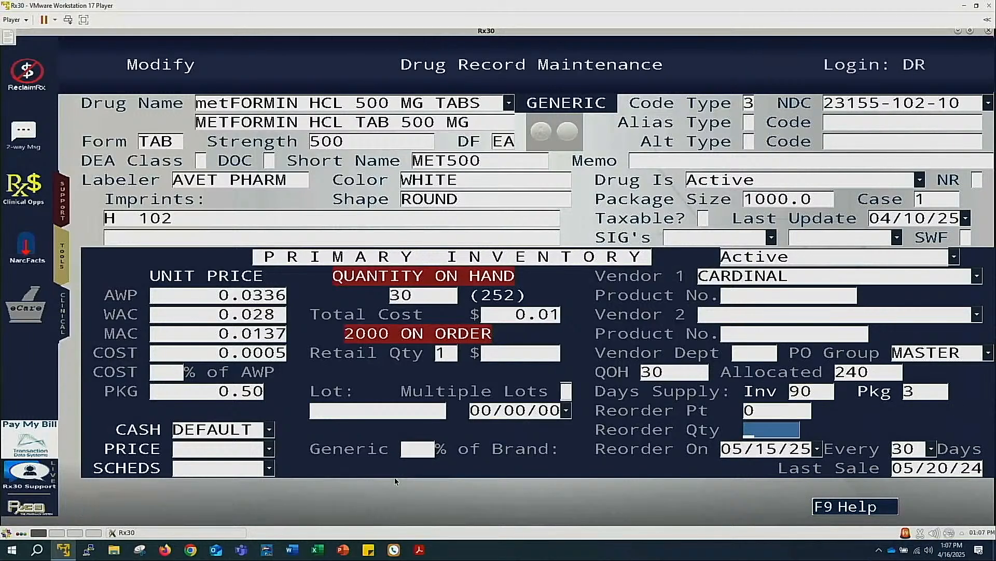
{"action": "type", "text": "0"}
{"action": "key", "text": "Return"}
Step: Set both days supply values, Inv and Pkg, to 0 on the metformin record and save it
{"action": "key", "text": "Up"}
{"action": "key", "text": "Up"}
{"action": "key", "text": "Up"}
{"action": "key", "text": "Up"}
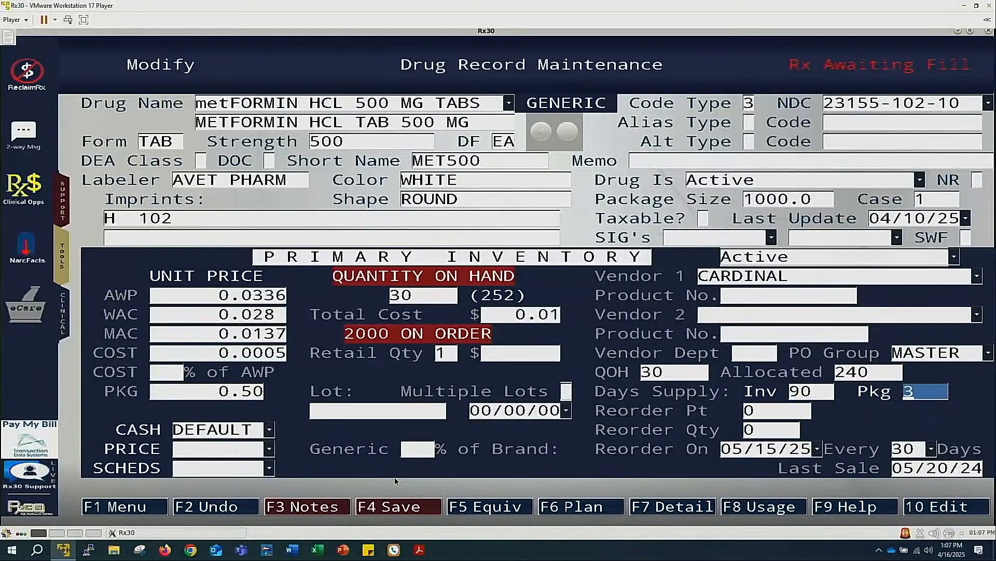
{"action": "type", "text": "0"}
{"action": "key", "text": "Return"}
{"action": "key", "text": "Delete"}
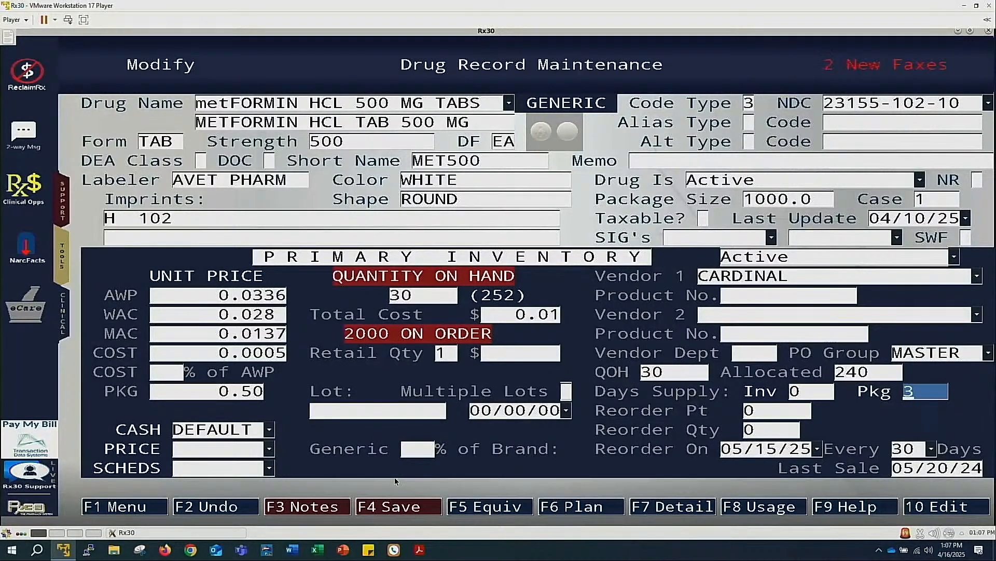
{"action": "type", "text": "0"}
{"action": "key", "text": "F4"}
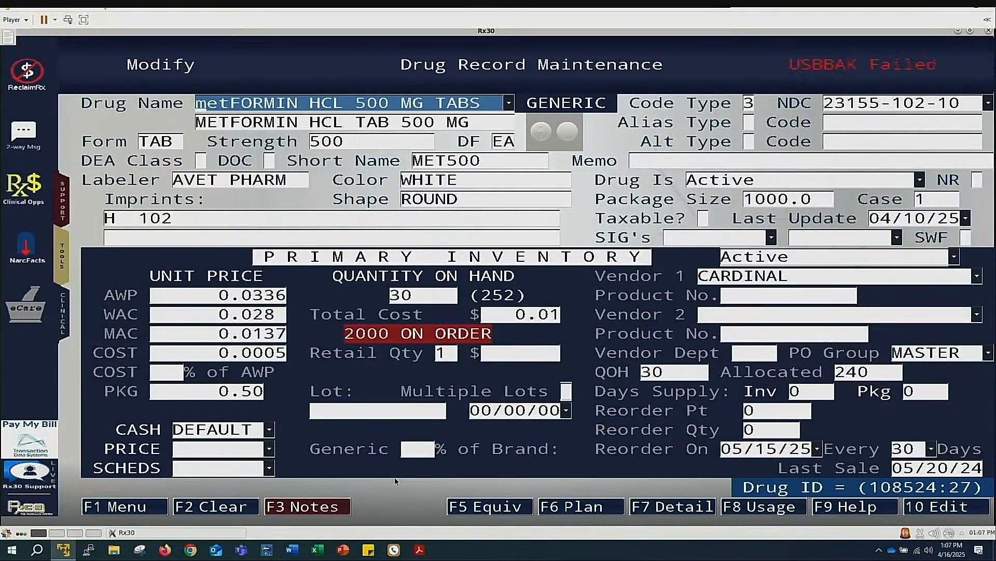
Step: Check the metformin record's edit areas, inventory quantity change notes and equivalent drug list, returning to the record each time
{"action": "key", "text": "F10"}
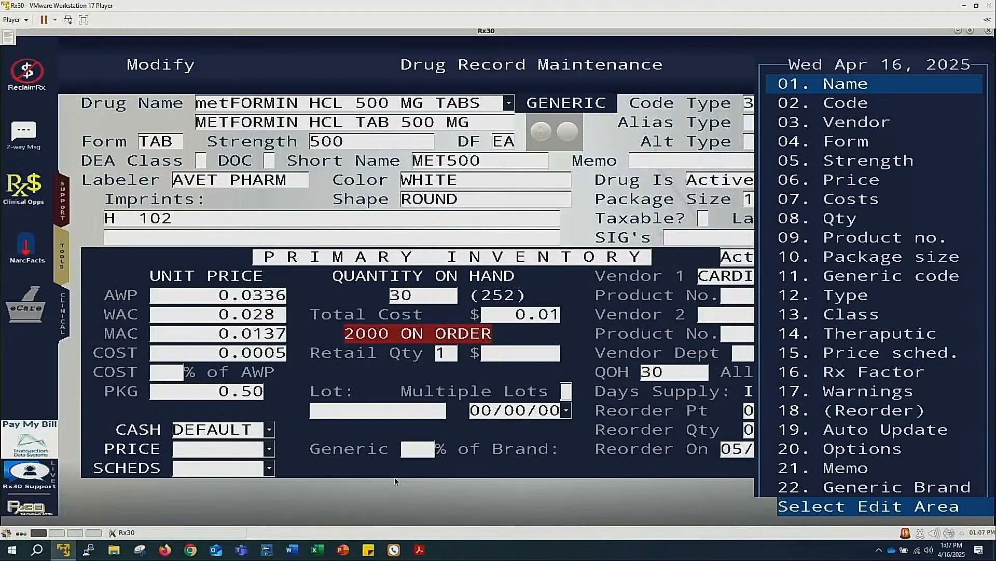
{"action": "key", "text": "Escape"}
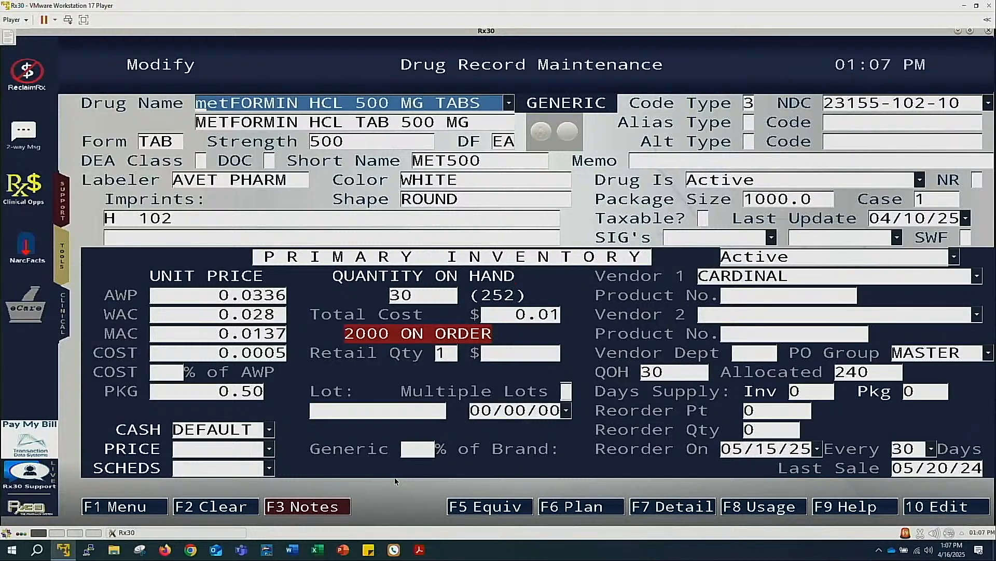
{"action": "key", "text": "F3"}
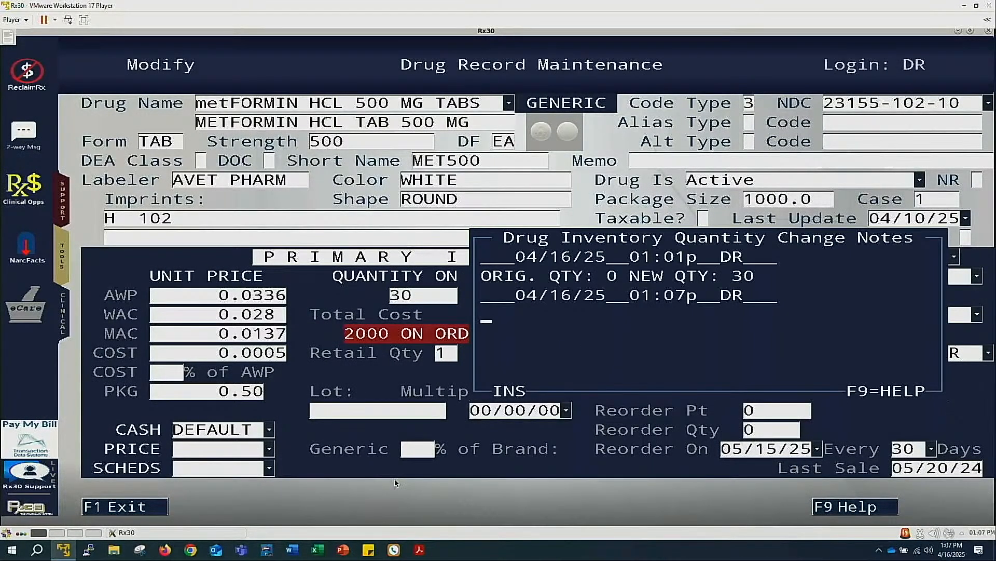
{"action": "key", "text": "F1"}
{"action": "key", "text": "F5"}
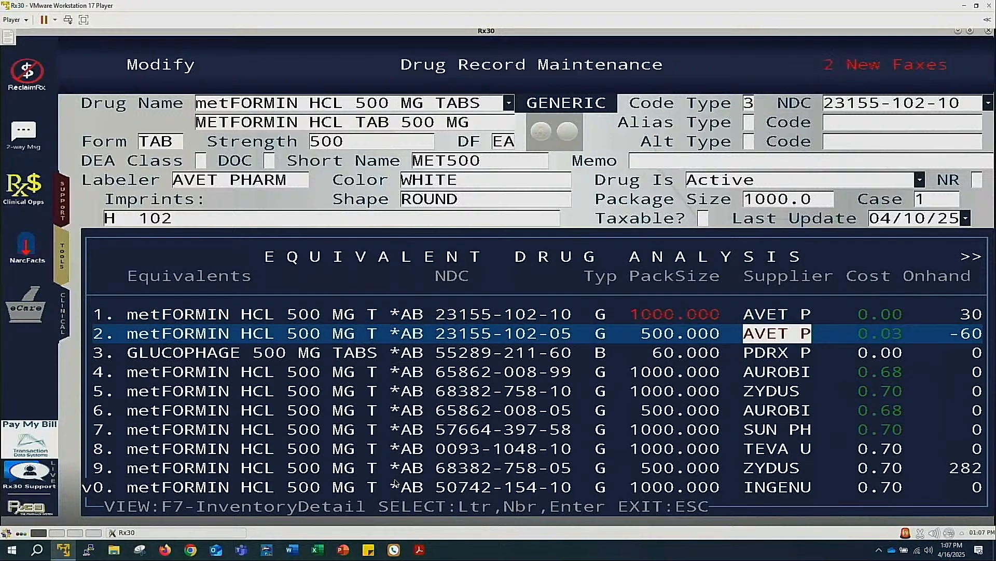
{"action": "key", "text": "Escape"}
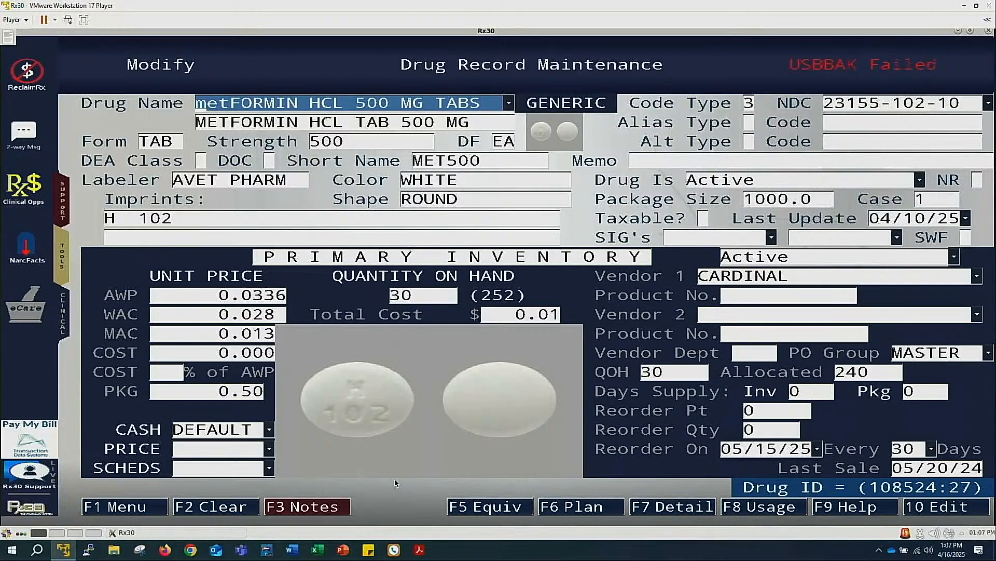
{"action": "key", "text": "F10"}
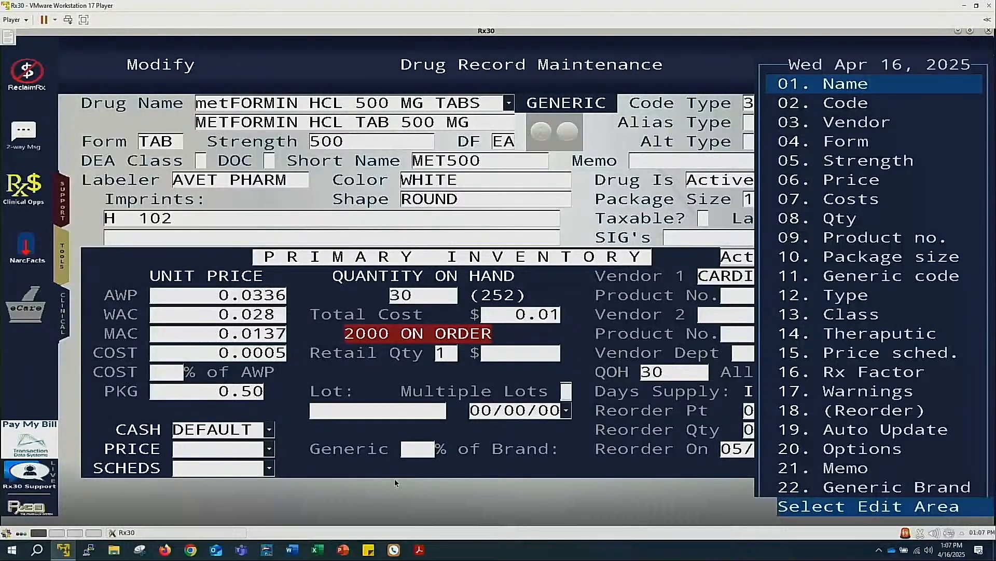
{"action": "key", "text": "Escape"}
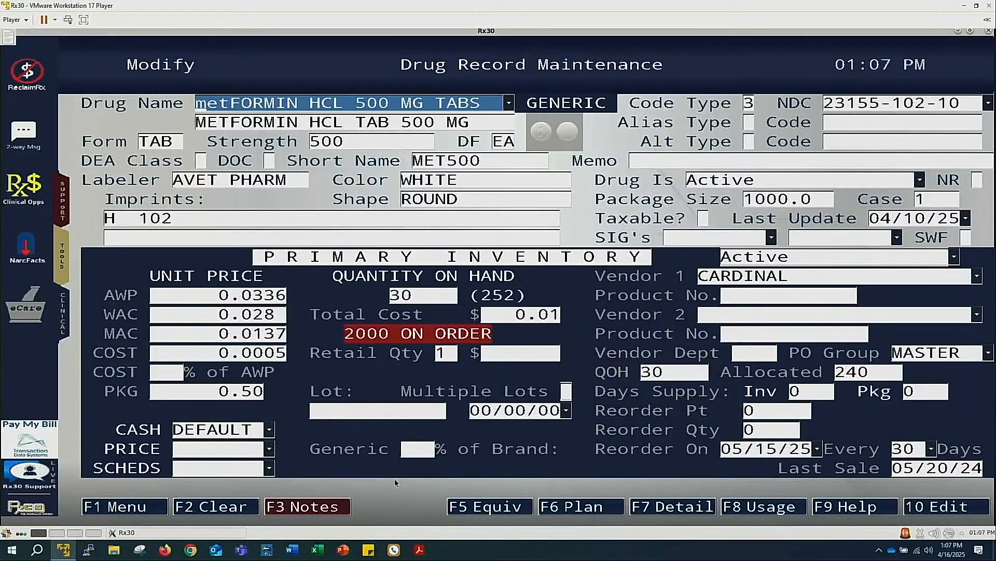
Step: Set the metformin record's PO Group to None and check its edit areas again
{"action": "left_click", "coordinate": [989, 356]}
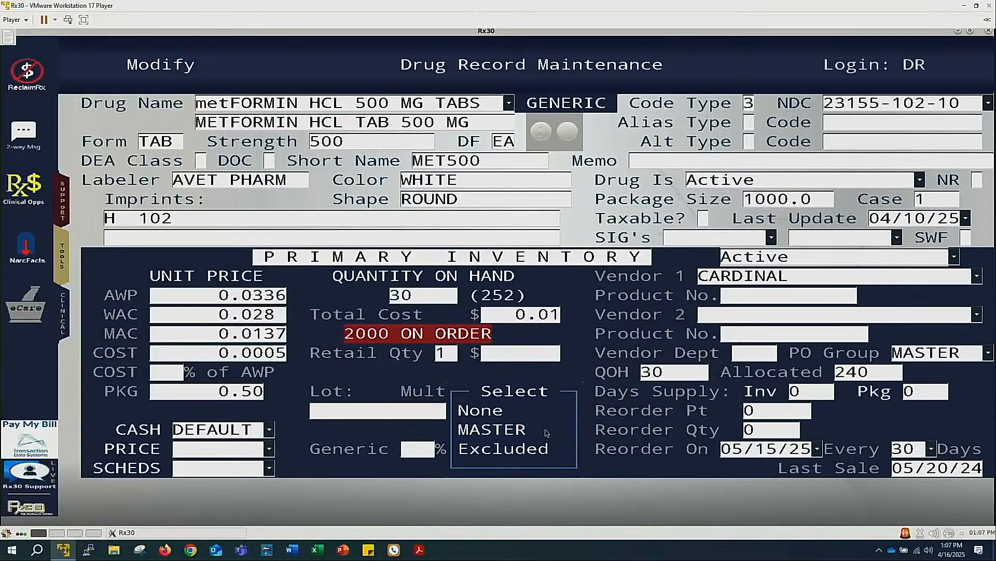
{"action": "left_click", "coordinate": [498, 416]}
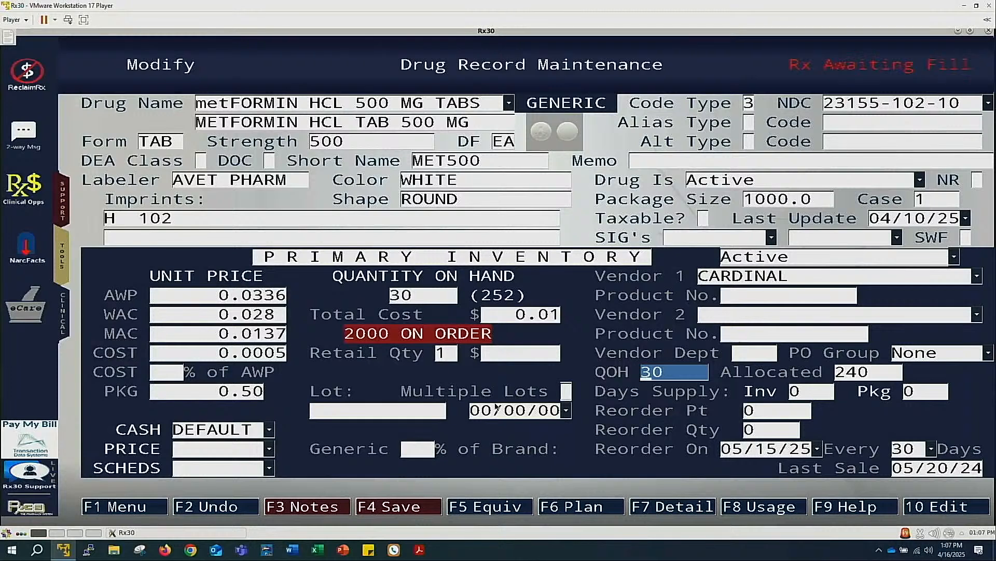
{"action": "key", "text": "F10"}
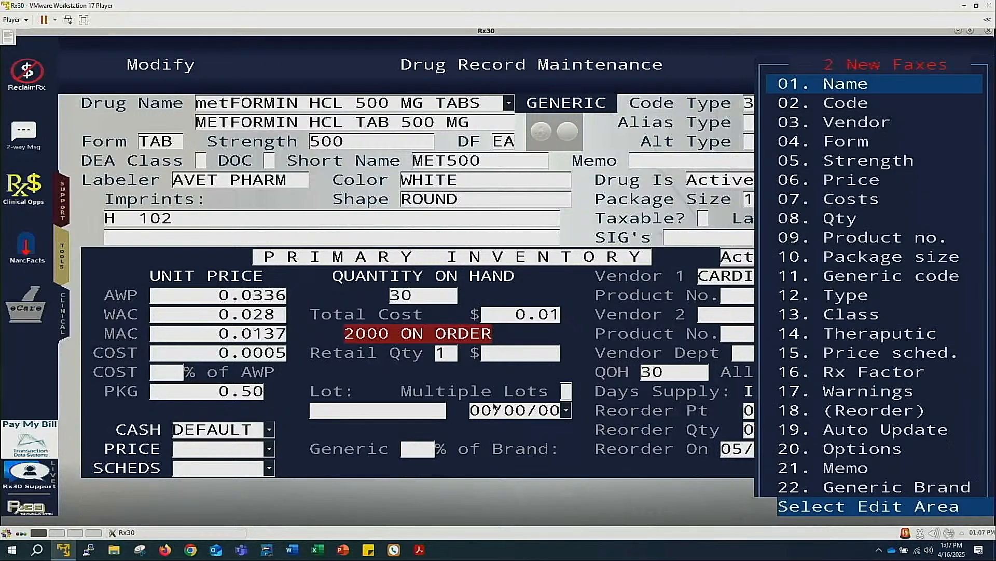
{"action": "key", "text": "Up"}
{"action": "key", "text": "Up"}
{"action": "key", "text": "Up"}
{"action": "key", "text": "Escape"}
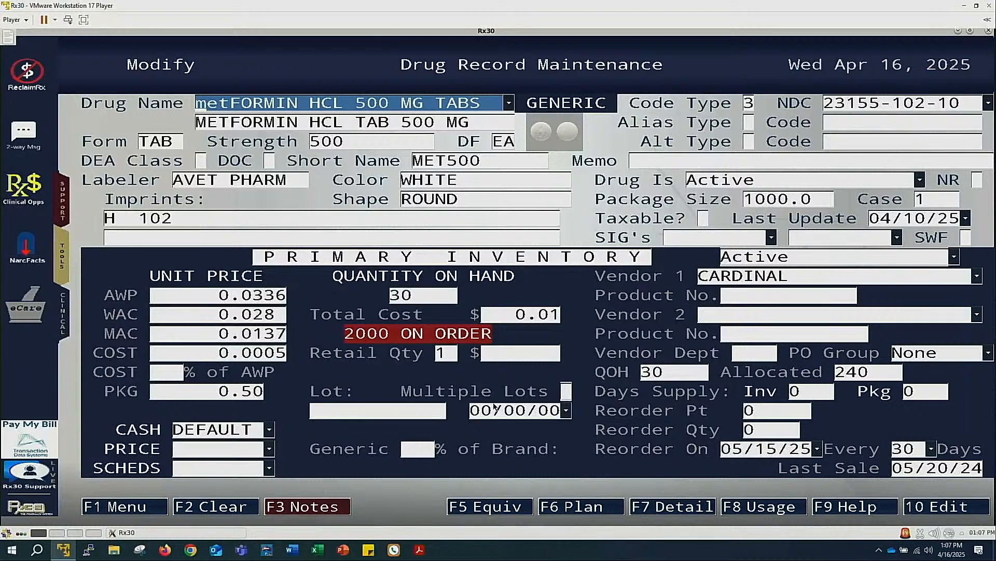
{"action": "key", "text": "F1"}
{"action": "key", "text": "Return"}
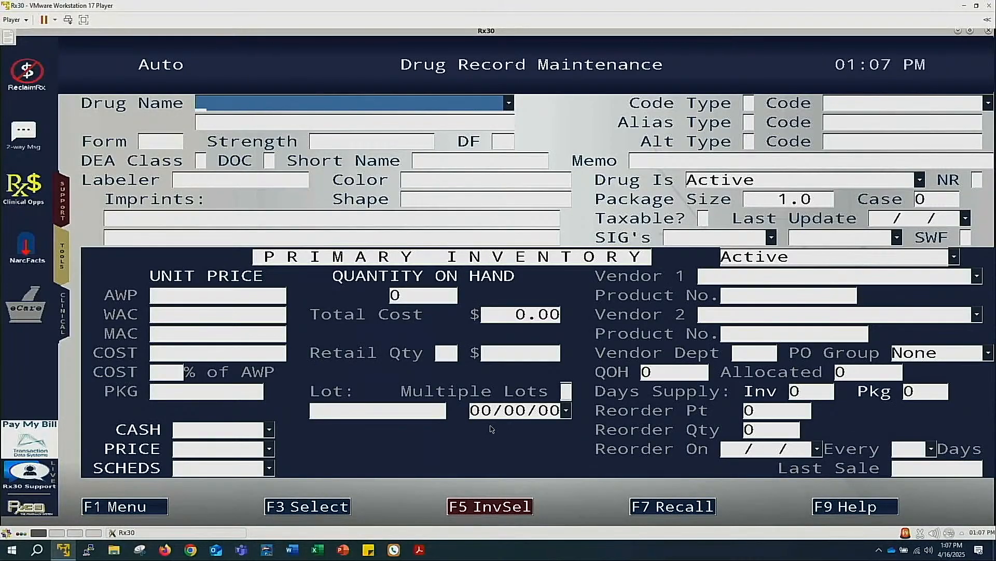
{"action": "type", "text": "simv"}
{"action": "key", "text": "Return"}
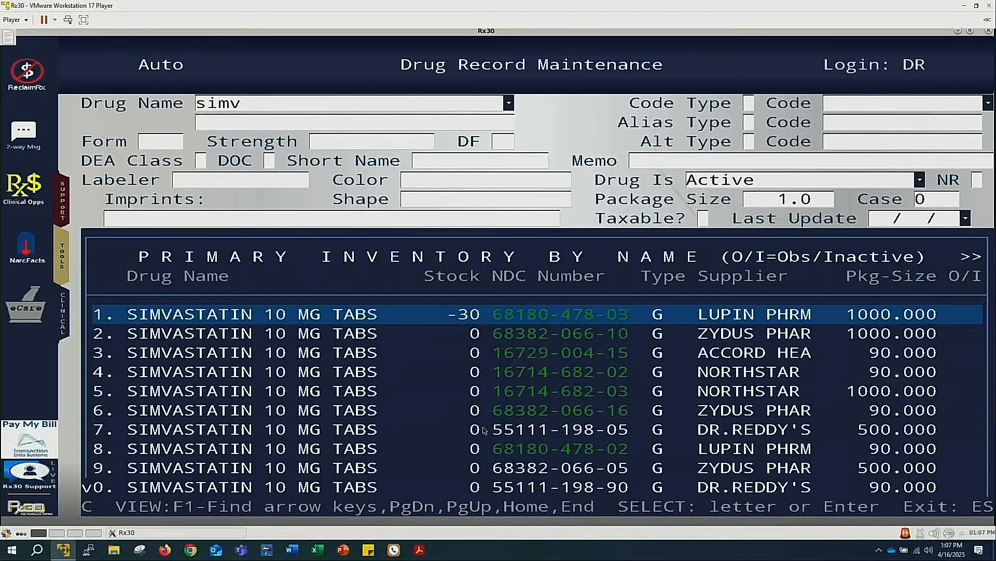
{"action": "key", "text": "Return"}
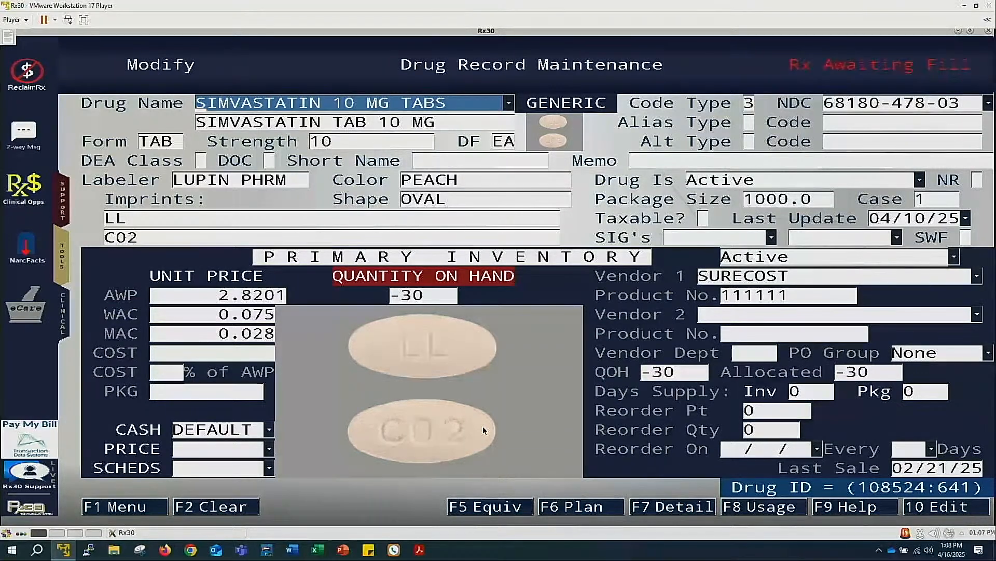
Step: Open the Reorder entry for the simvastatin record and submit the order without changing the quantity to reorder
{"action": "key", "text": "F10"}
{"action": "key", "text": "Up"}
{"action": "key", "text": "Up"}
{"action": "key", "text": "Up"}
{"action": "key", "text": "Up"}
{"action": "key", "text": "Up"}
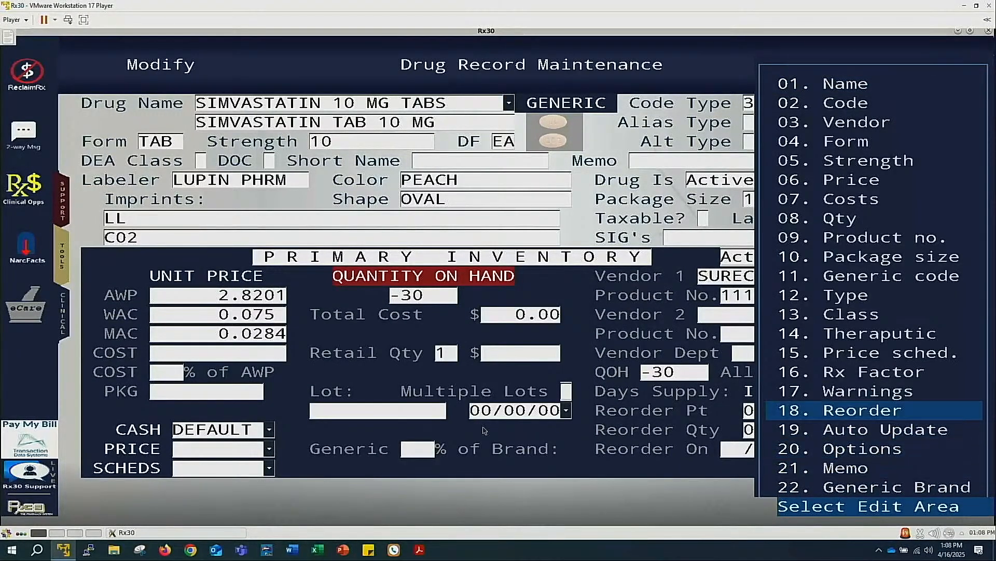
{"action": "key", "text": "Return"}
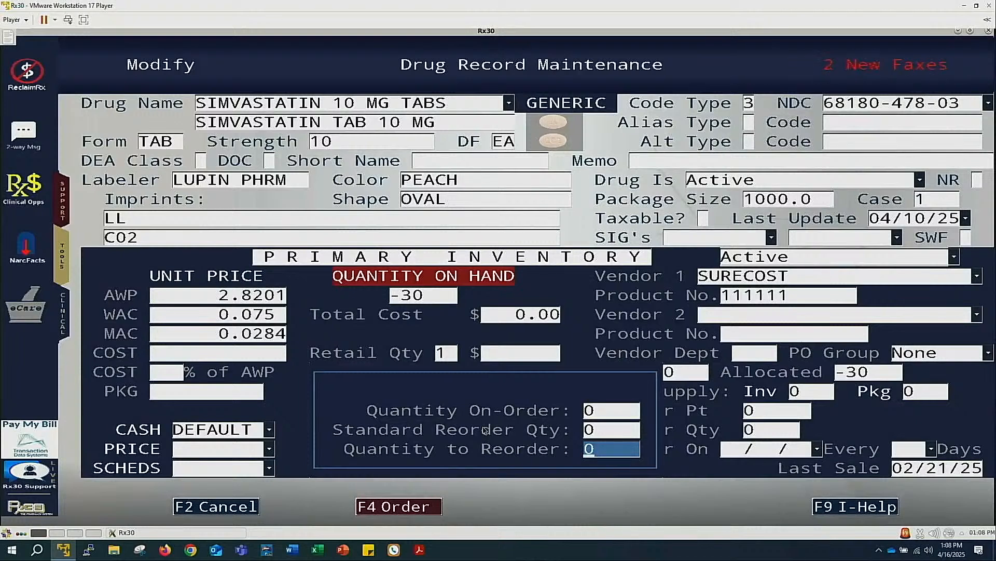
{"action": "key", "text": "F4"}
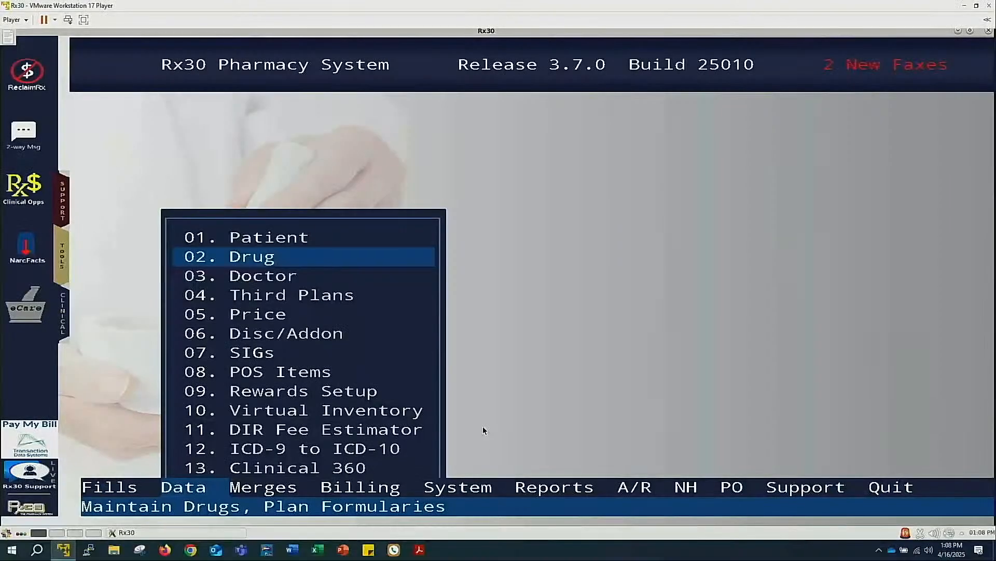
Step: Reopen drug maintenance, look up "tria", and open the PADAGIS triamcinolone 0.1% cream record with package size 80
{"action": "key", "text": "Return"}
{"action": "type", "text": "metf 5"}
{"action": "key", "text": "BackSpace"}
{"action": "key", "text": "BackSpace"}
{"action": "key", "text": "BackSpace"}
{"action": "key", "text": "BackSpace"}
{"action": "key", "text": "BackSpace"}
{"action": "key", "text": "BackSpace"}
{"action": "type", "text": "tria"}
{"action": "key", "text": "Return"}
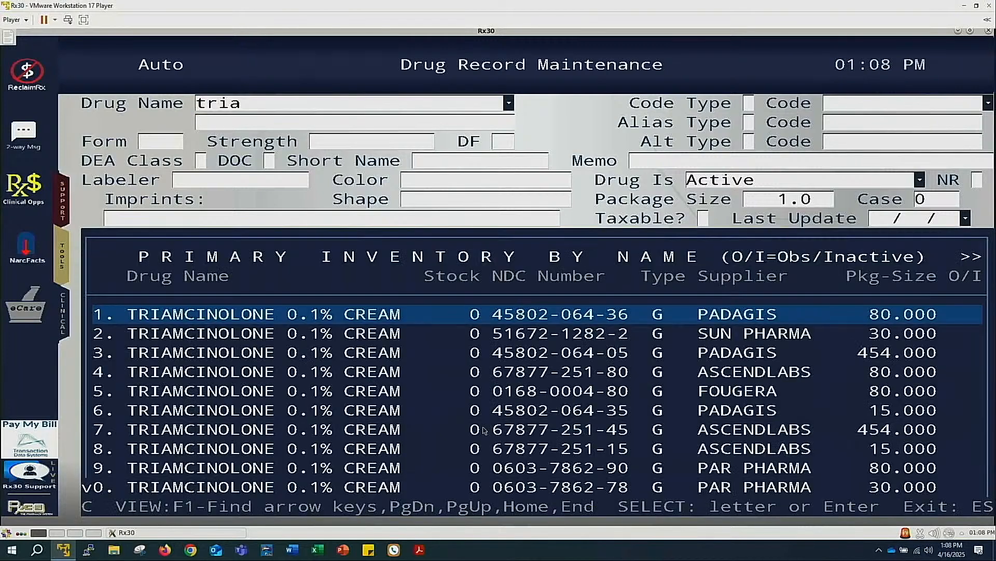
{"action": "key", "text": "Return"}
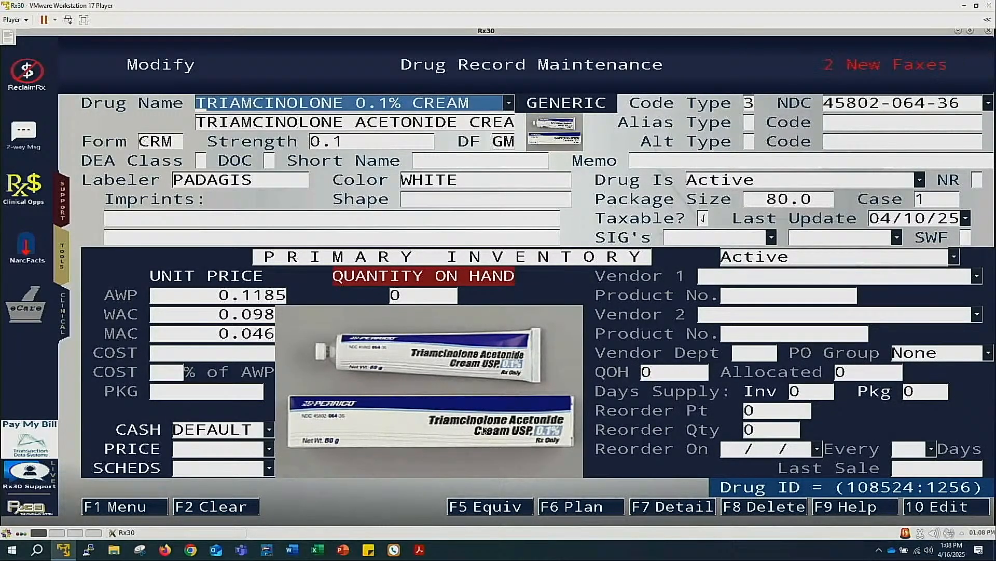
{"action": "key", "text": "F5"}
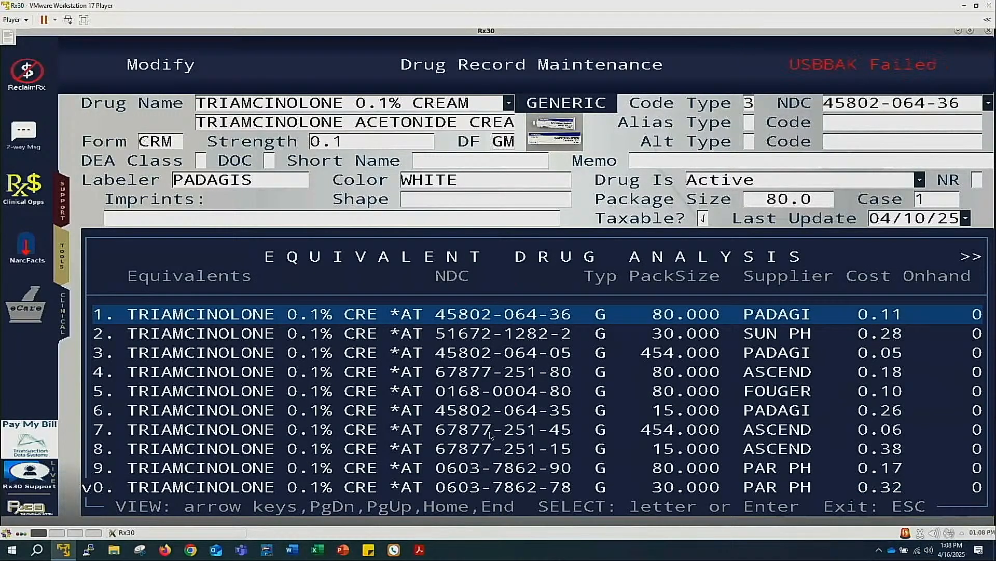
{"action": "key", "text": "Down"}
{"action": "key", "text": "Down"}
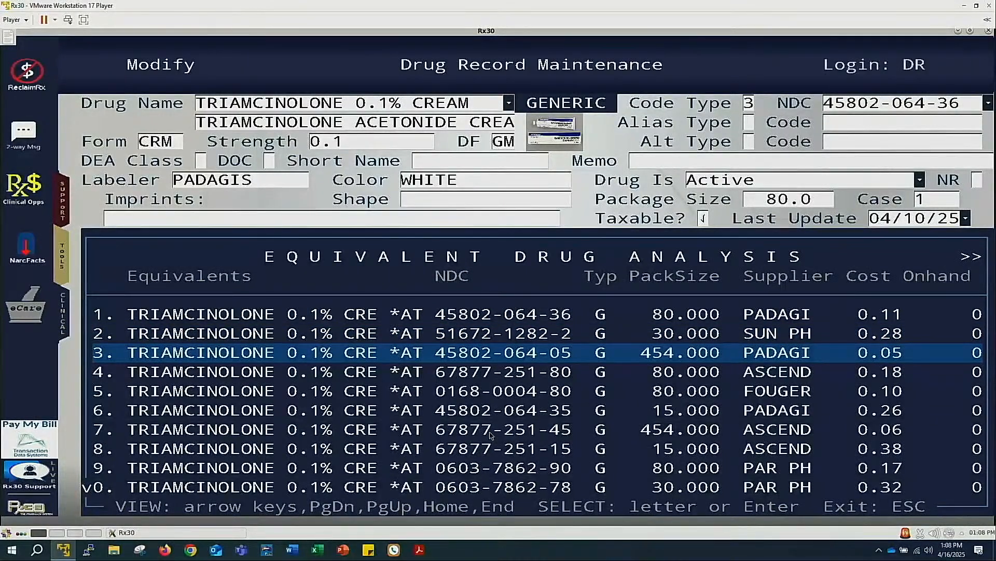
{"action": "key", "text": "Up"}
{"action": "key", "text": "Return"}
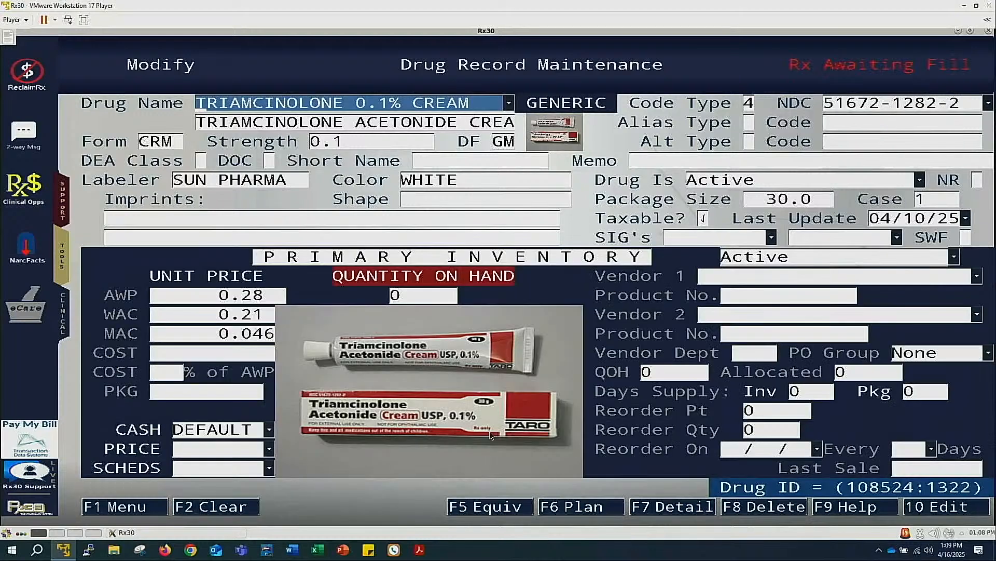
Step: Set the PO Group of the SUN PHARMA triamcinolone 0.1% cream record to MASTER and save the record
{"action": "left_click", "coordinate": [989, 353]}
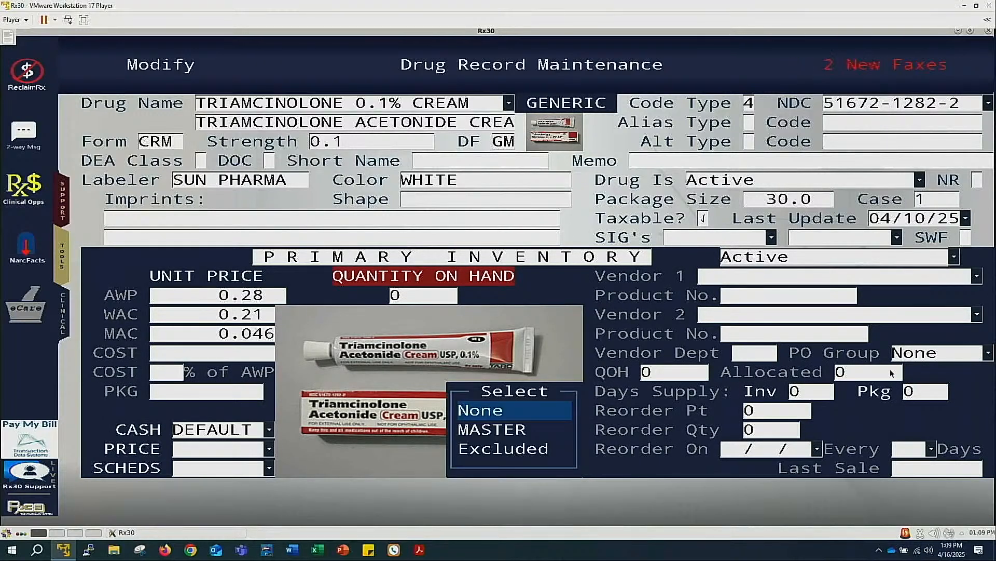
{"action": "left_click", "coordinate": [519, 427]}
{"action": "key", "text": "F4"}
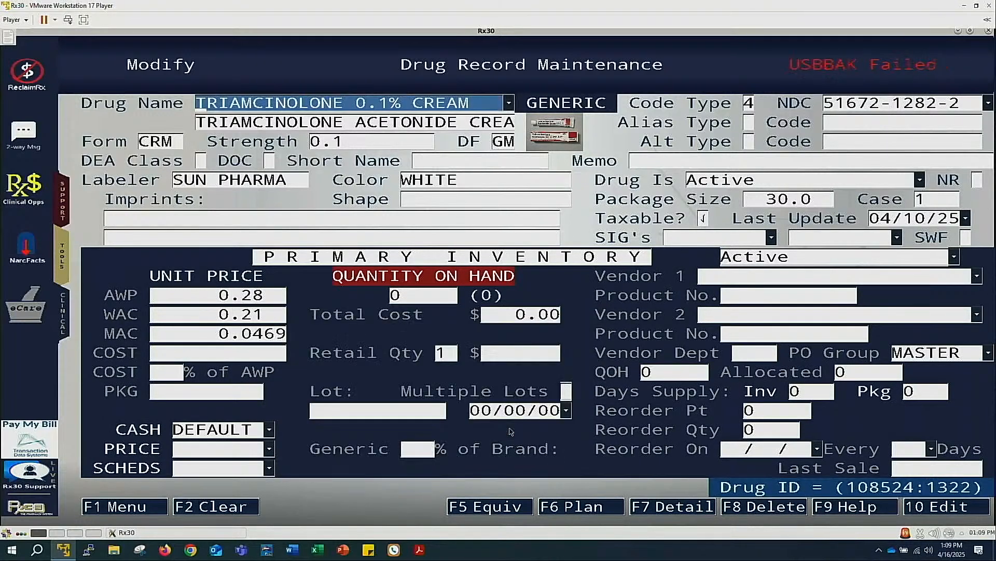
Step: From the equivalents, open the PADAGIS triamcinolone cream with package size 454, set its PO Group to Excluded and save
{"action": "key", "text": "F5"}
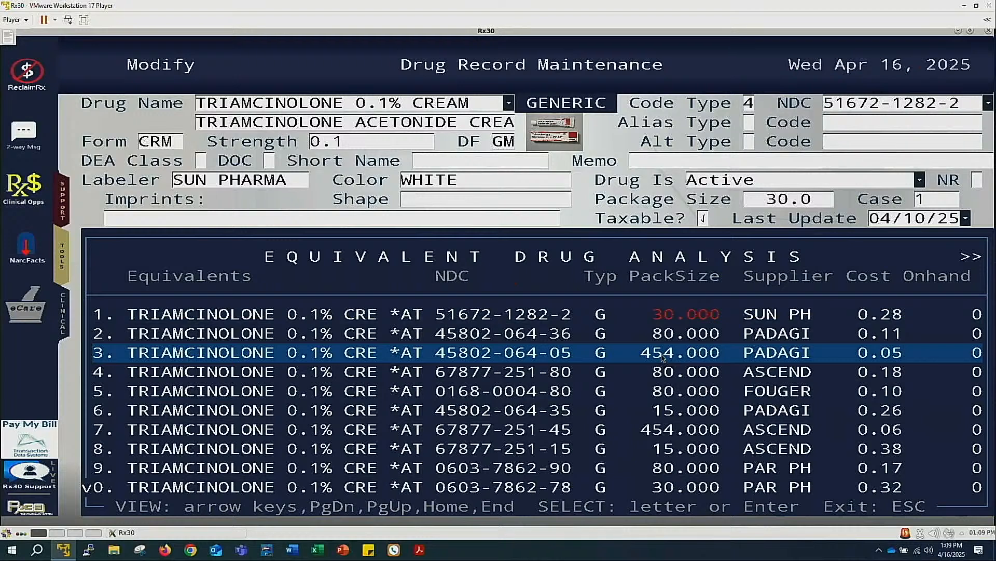
{"action": "left_click", "coordinate": [662, 358]}
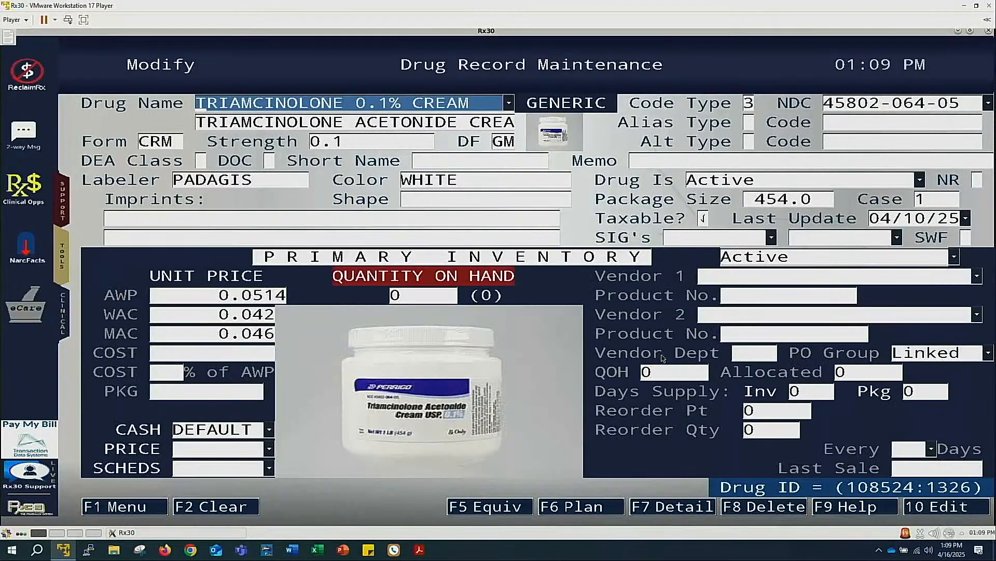
{"action": "left_click", "coordinate": [989, 354]}
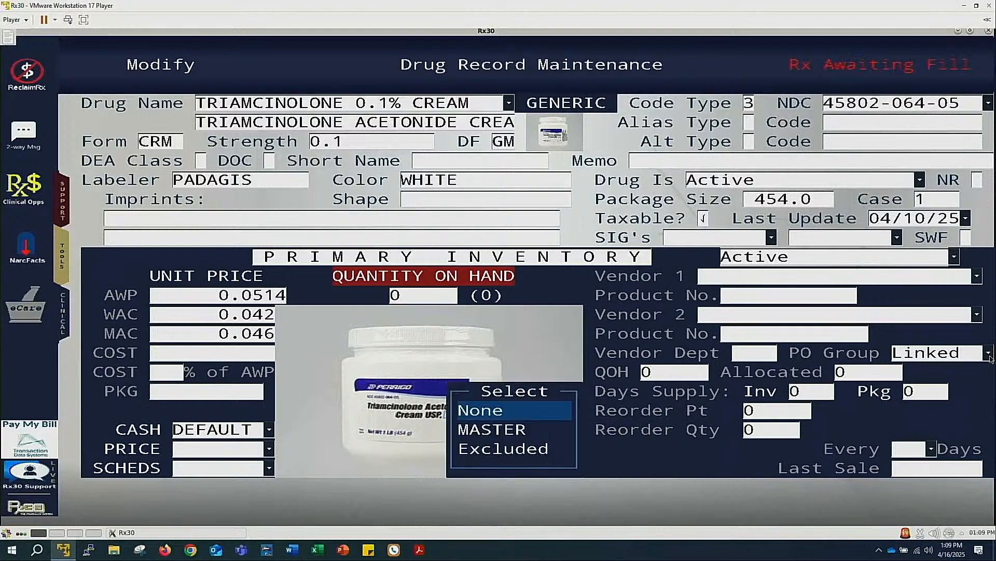
{"action": "left_click", "coordinate": [509, 449]}
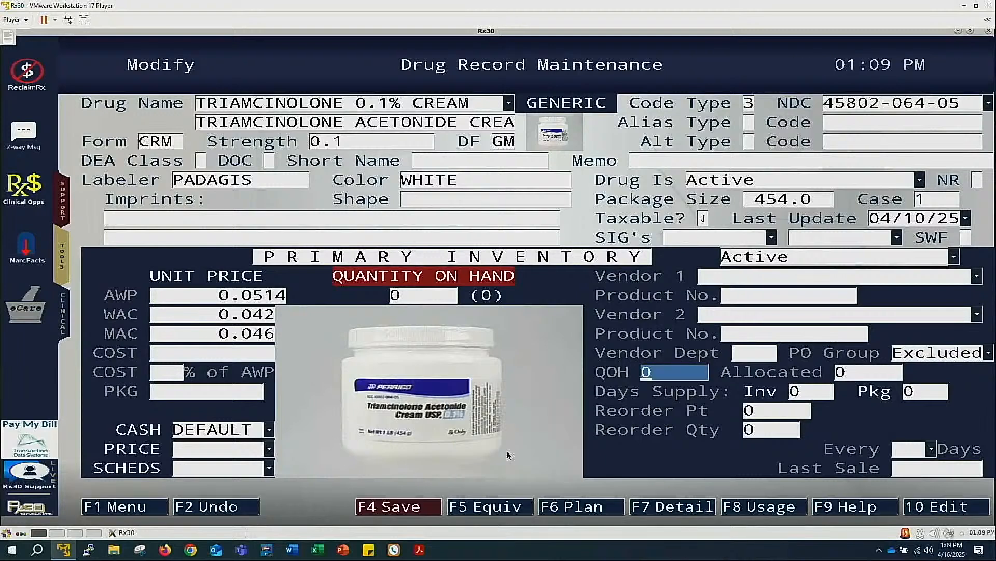
{"action": "key", "text": "F4"}
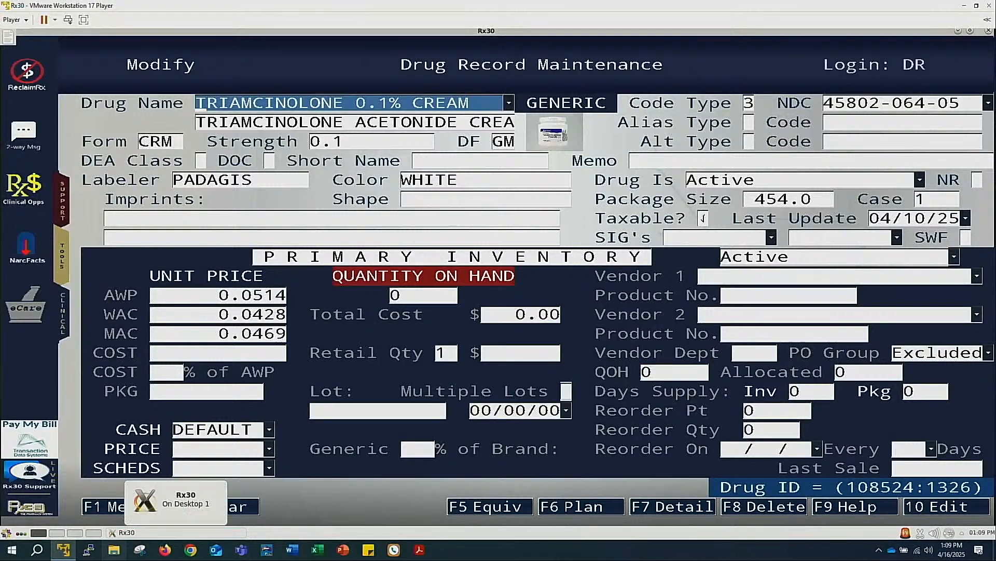